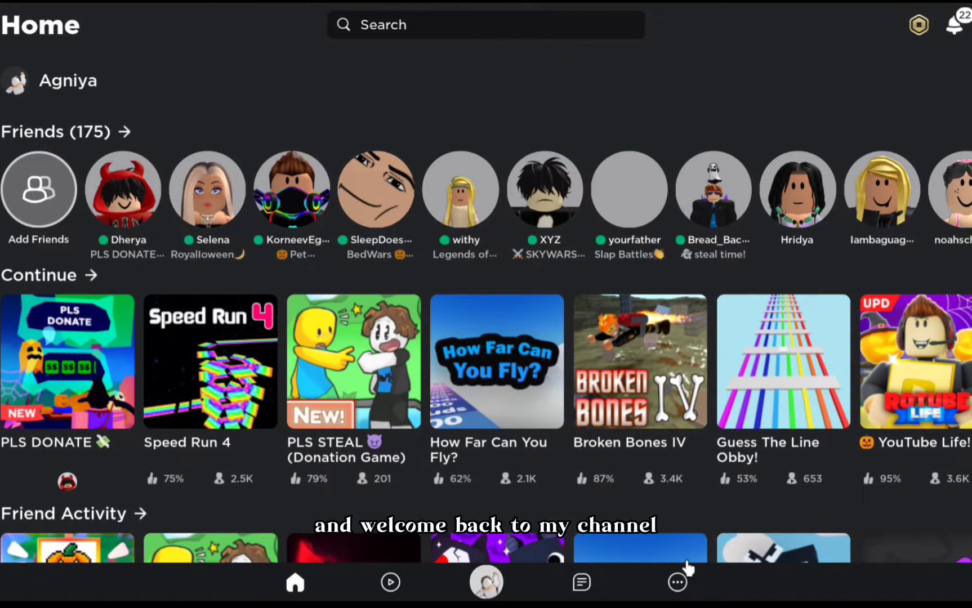
# Step: Go to Groups, review #FadedArmy's description and latest shout, then start creating a new group
pyautogui.click(679, 580)
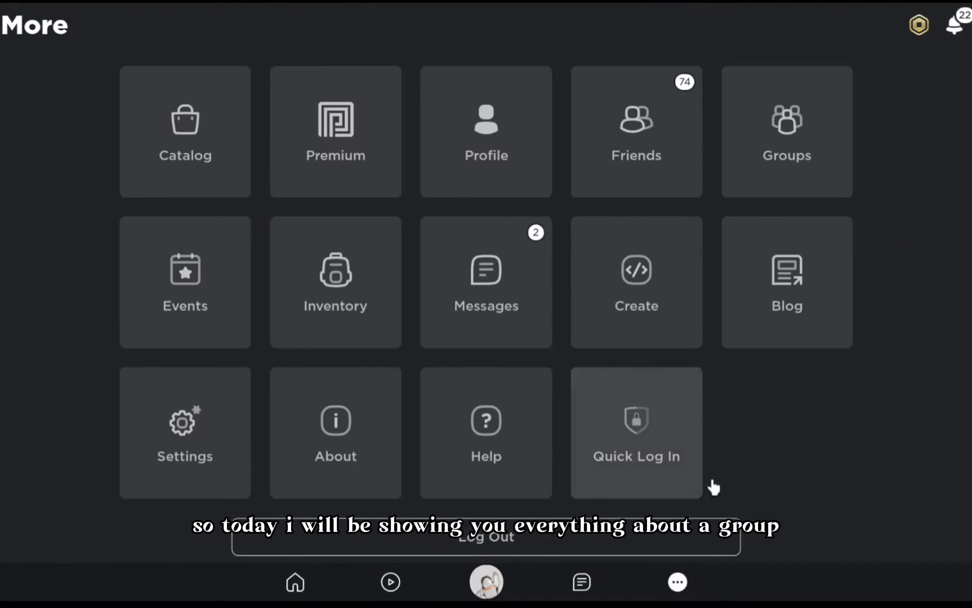
pyautogui.click(761, 160)
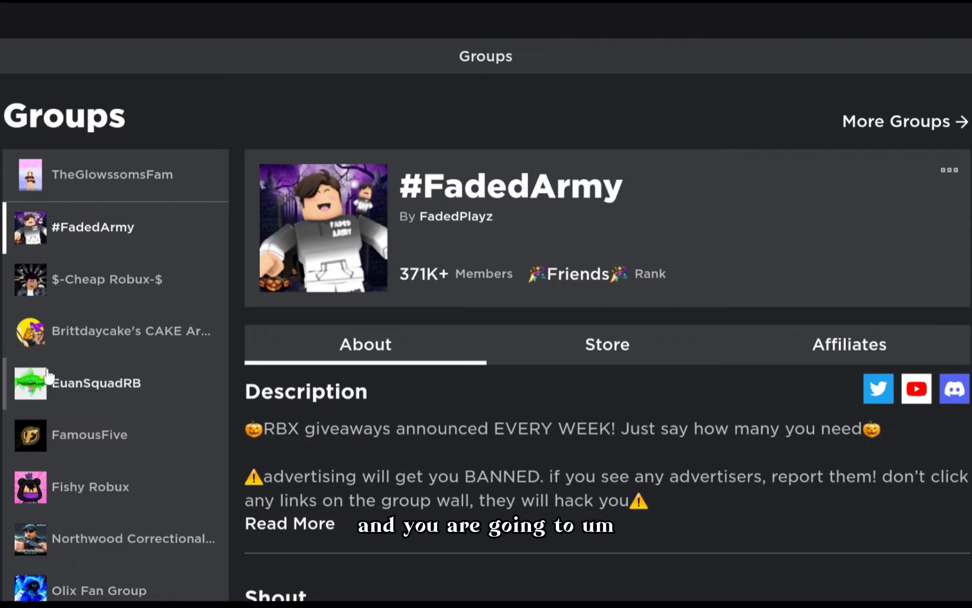
pyautogui.scroll(-3, 115, 541)
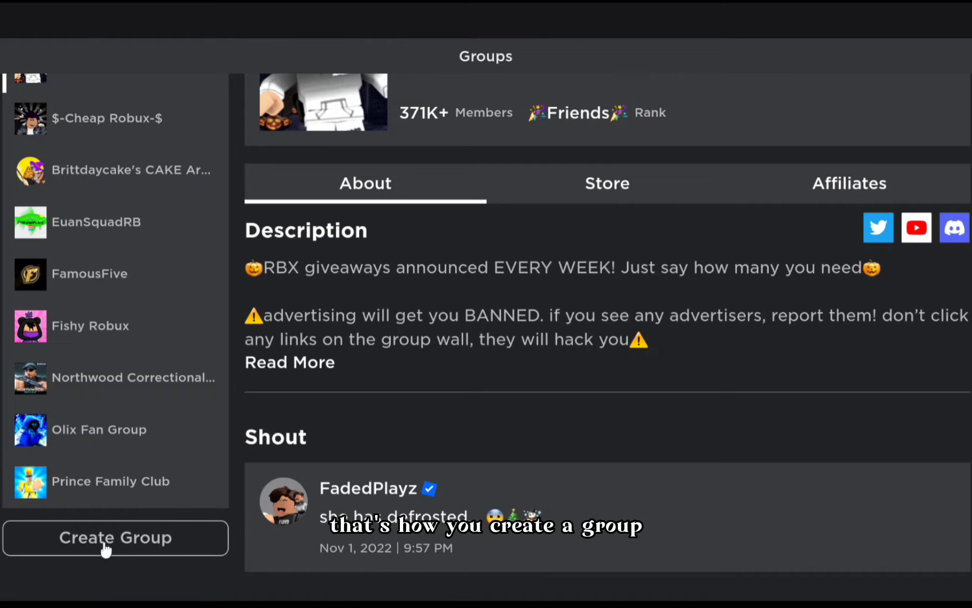
pyautogui.click(149, 547)
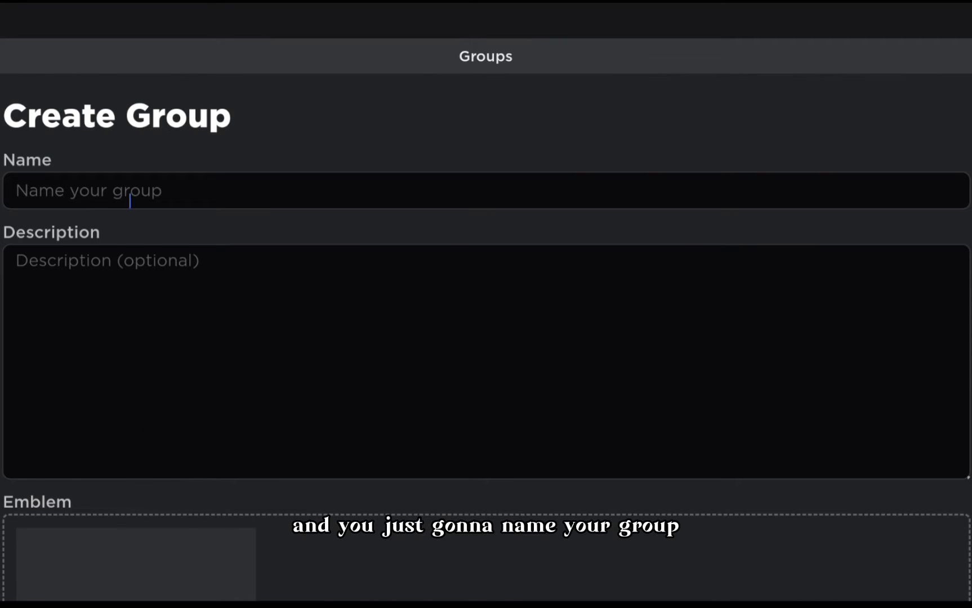
pyautogui.click(132, 194)
pyautogui.write('what')
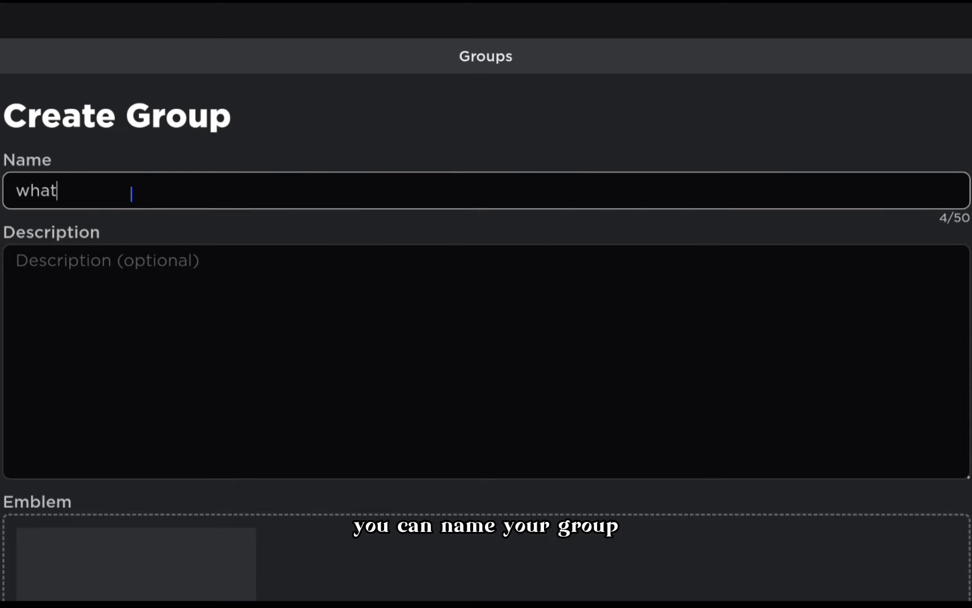
pyautogui.press('BackSpace')
pyautogui.scroll(-7, 486, 282)
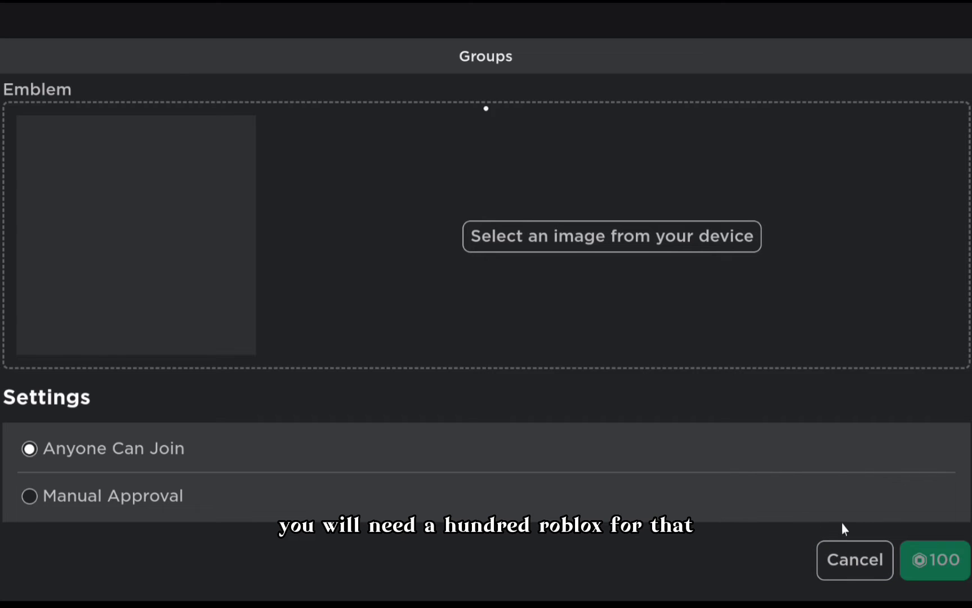
pyautogui.click(853, 558)
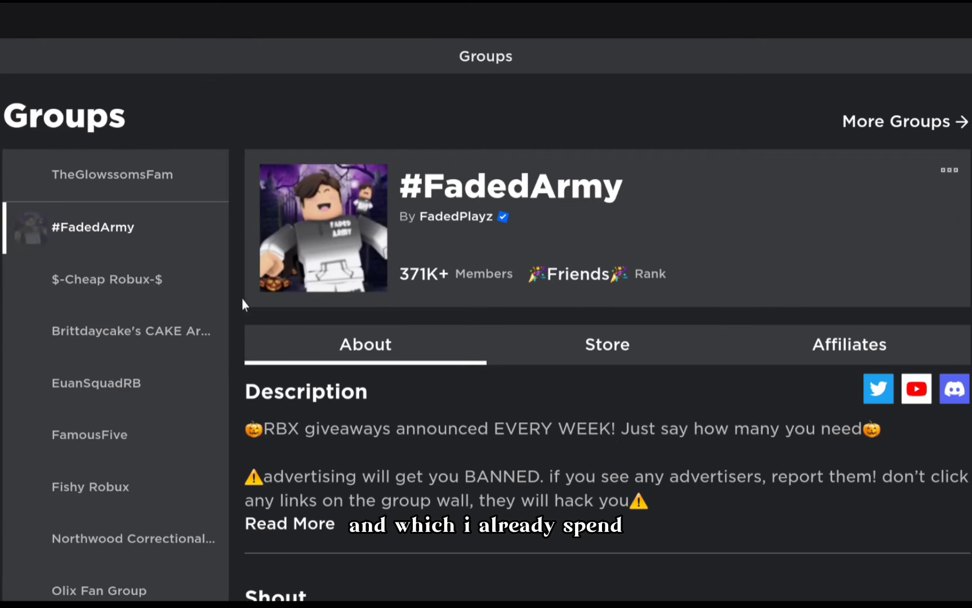
# Step: Browse TheGlowssomsFam's group page (description, shout, members, social links) and select the shout box
pyautogui.click(138, 163)
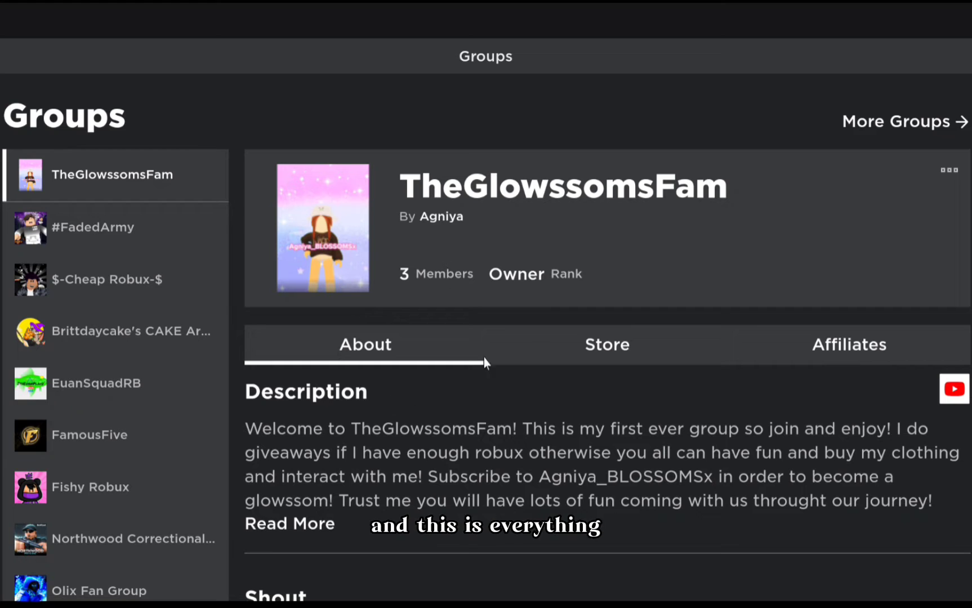
pyautogui.scroll(-3, 454, 419)
pyautogui.scroll(-10, 451, 375)
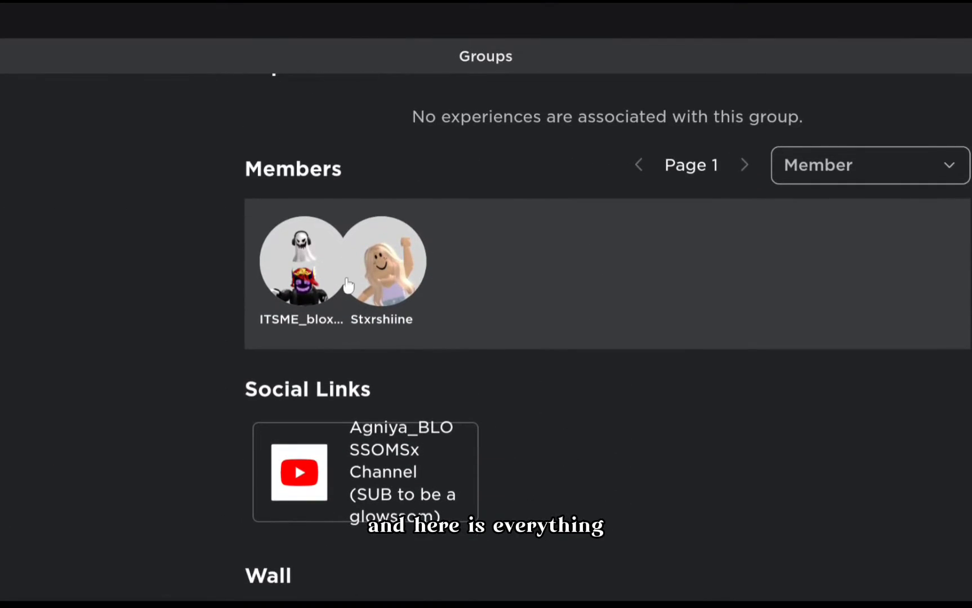
pyautogui.scroll(6, 530, 107)
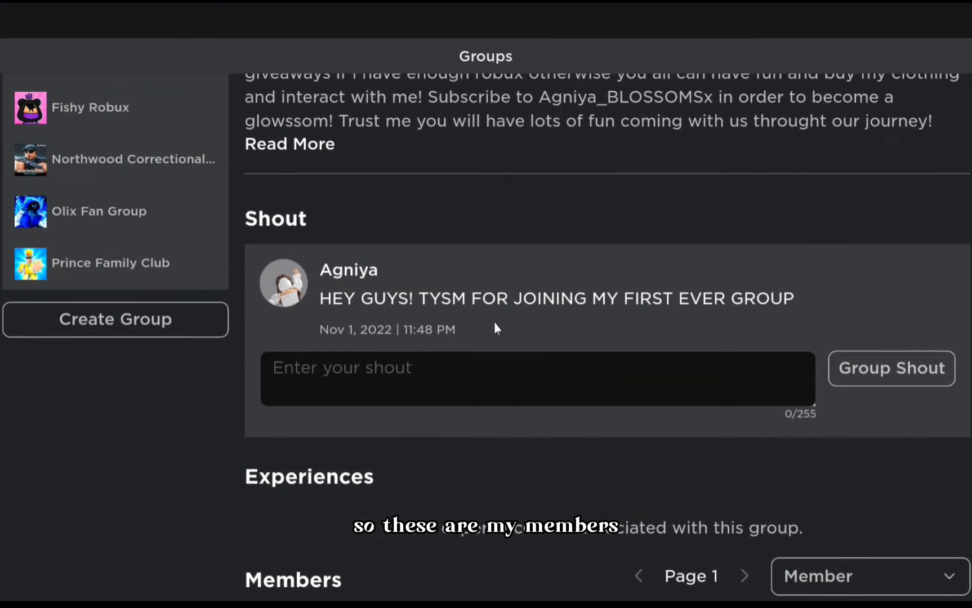
pyautogui.click(379, 370)
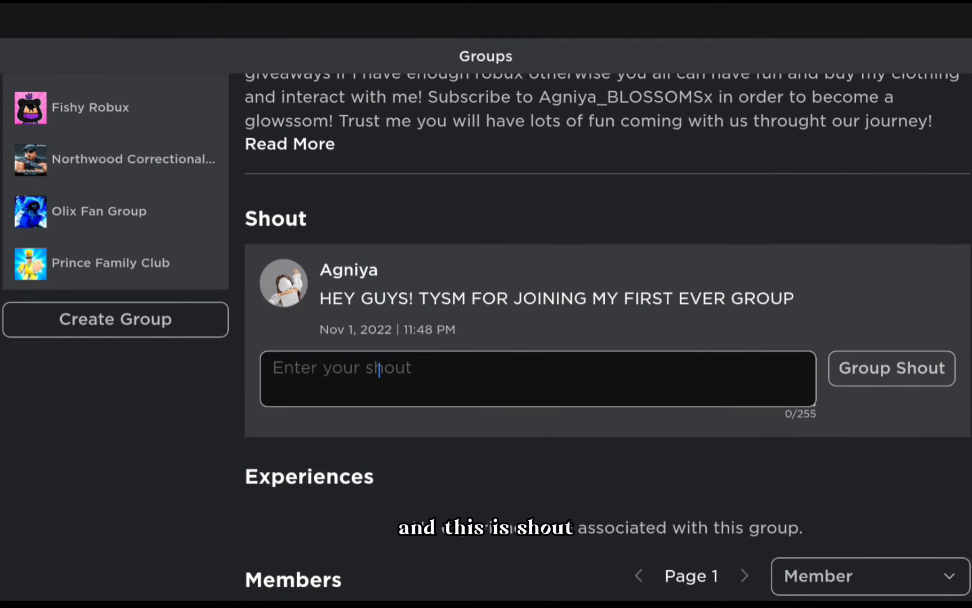
# Step: Post the group shout 'NEW SHIRTS ARE OUT! MAKE SURE TO GET THEM IF U HAVE ROBUX :))'
pyautogui.write('heyyyy')
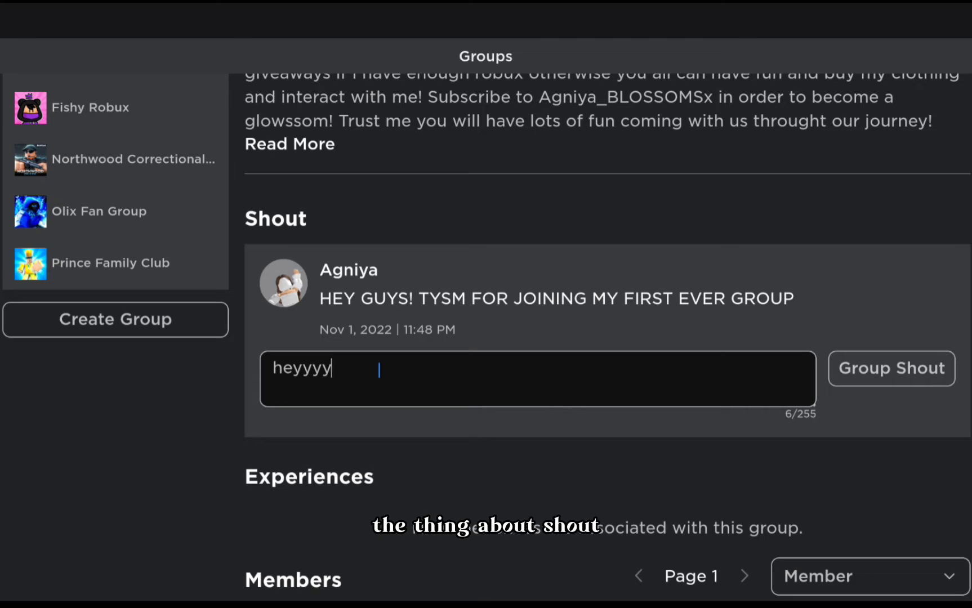
pyautogui.press('BackSpace')
pyautogui.press('BackSpace')
pyautogui.press('BackSpace')
pyautogui.press('BackSpace')
pyautogui.press('BackSpace')
pyautogui.write('NEW')
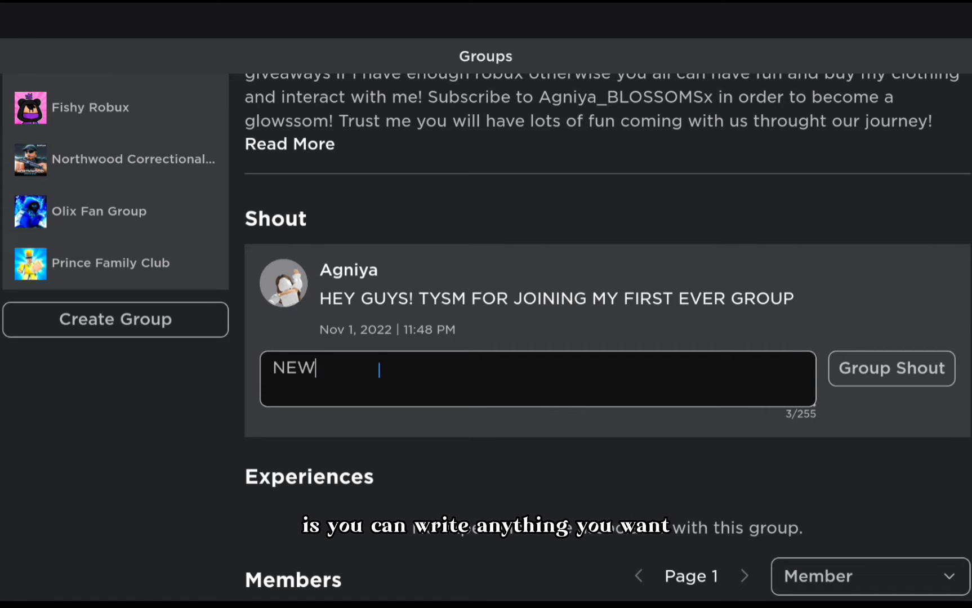
pyautogui.write(' SHIRTS')
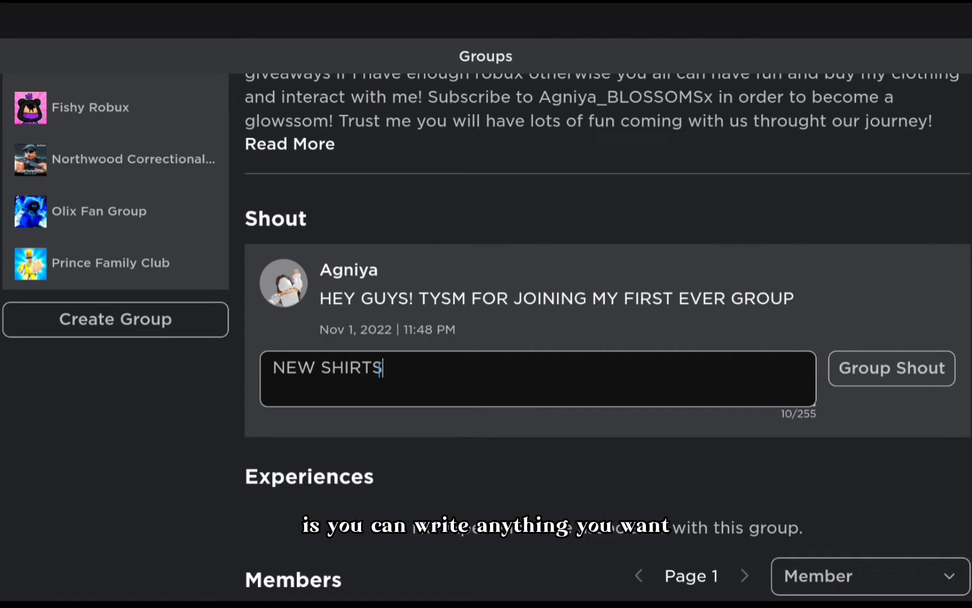
pyautogui.write(' ARE OUT')
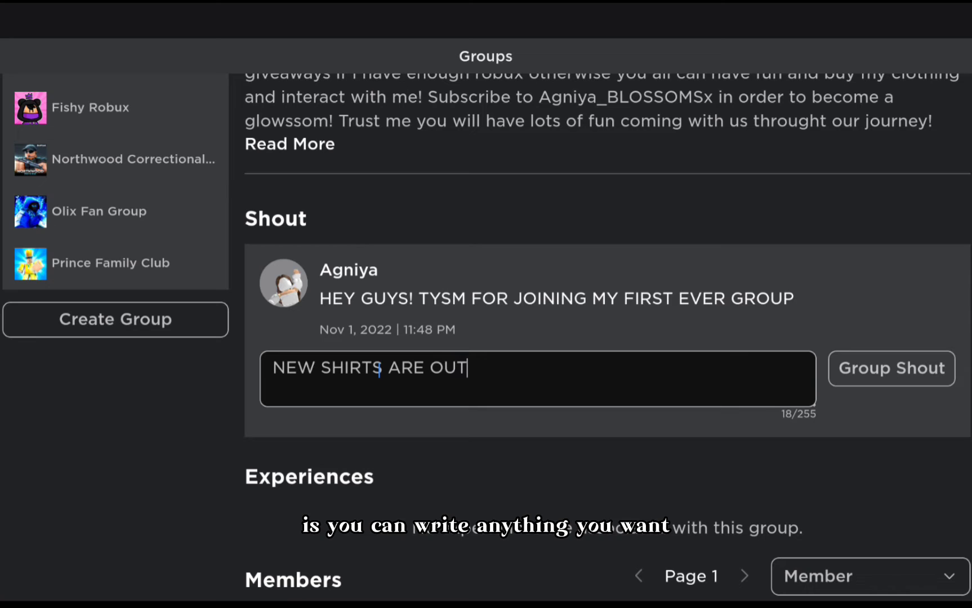
pyautogui.write('! MAKE SURE TO GET TH')
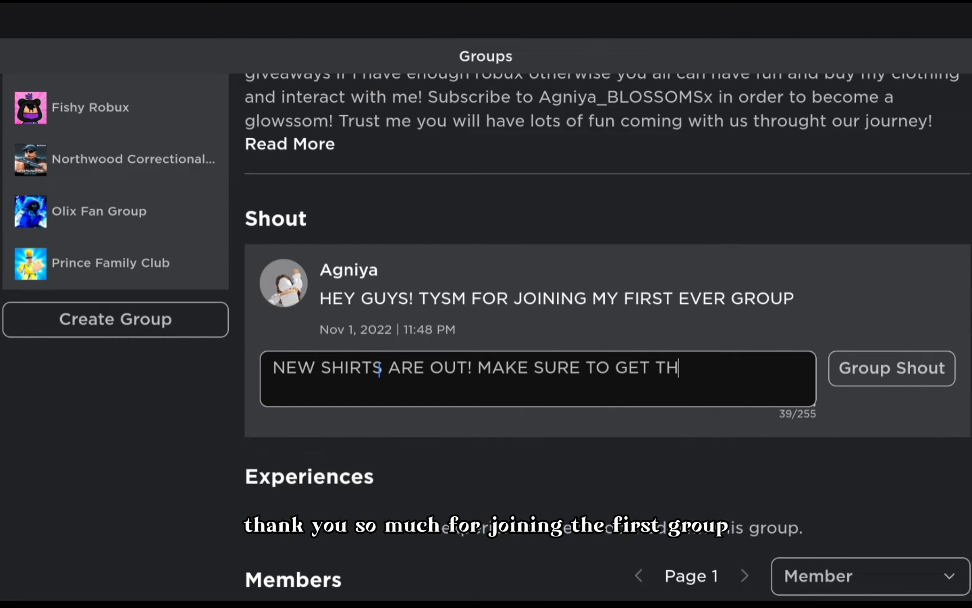
pyautogui.write('EM IF U')
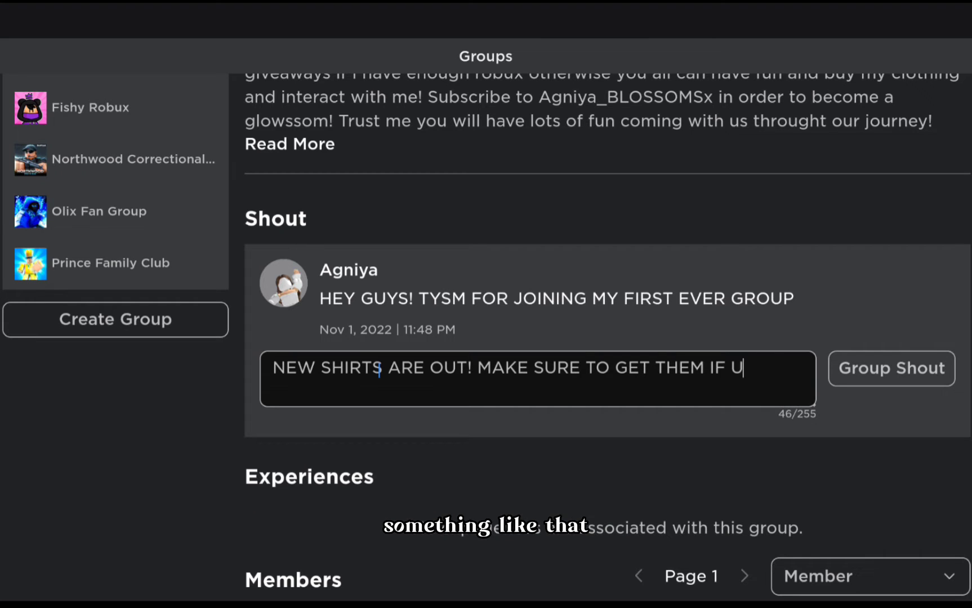
pyautogui.write(' HAVE ROBUX :))')
pyautogui.click(922, 370)
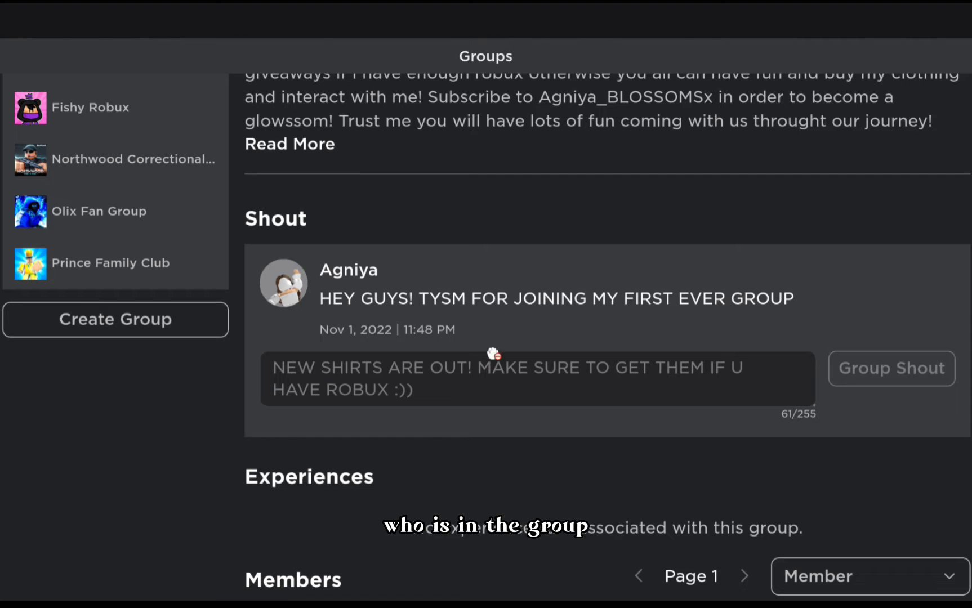
# Step: Expand TheGlowssomsFam's full group description, read it, and collapse it again
pyautogui.scroll(3, 651, 249)
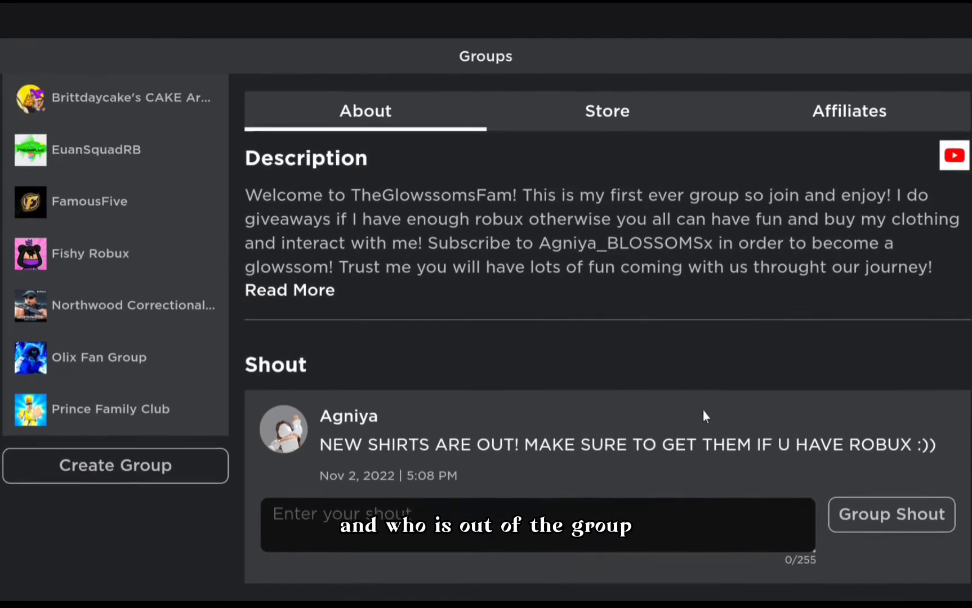
pyautogui.click(311, 286)
pyautogui.scroll(4, 383, 282)
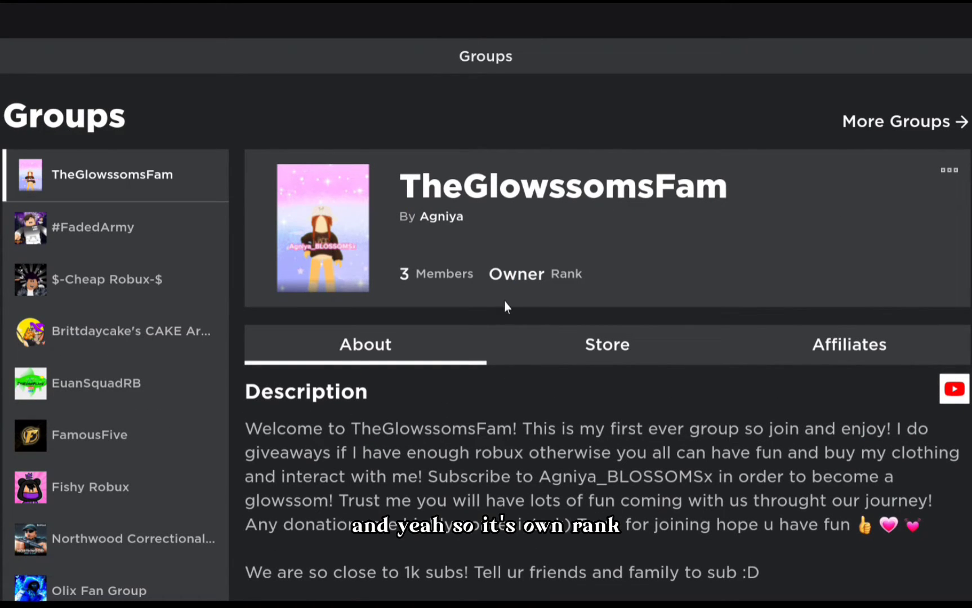
pyautogui.scroll(-2, 479, 429)
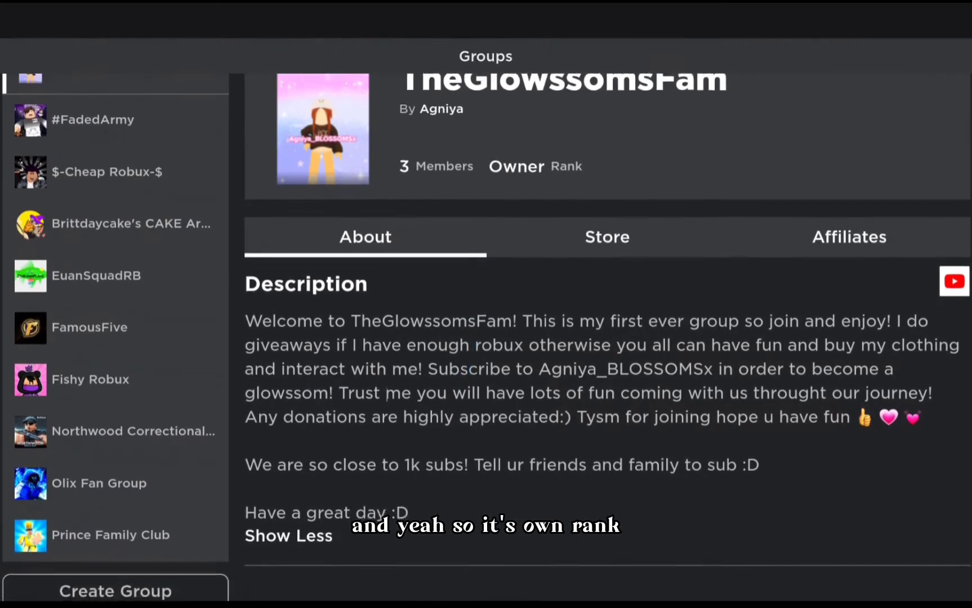
pyautogui.click(320, 536)
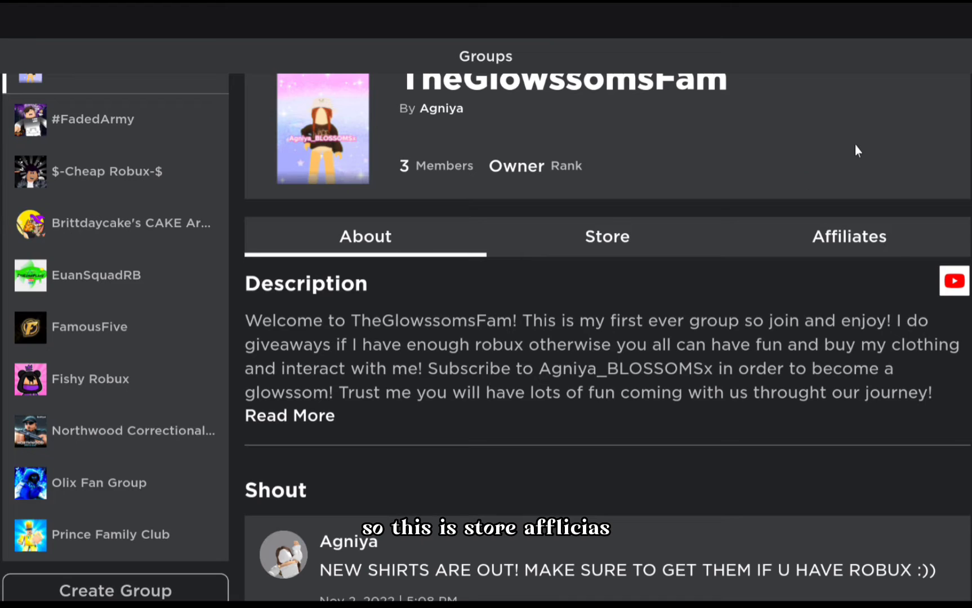
# Step: Scroll back to the top and show the group's Store section
pyautogui.scroll(1, 848, 212)
pyautogui.scroll(1, 848, 211)
pyautogui.click(607, 345)
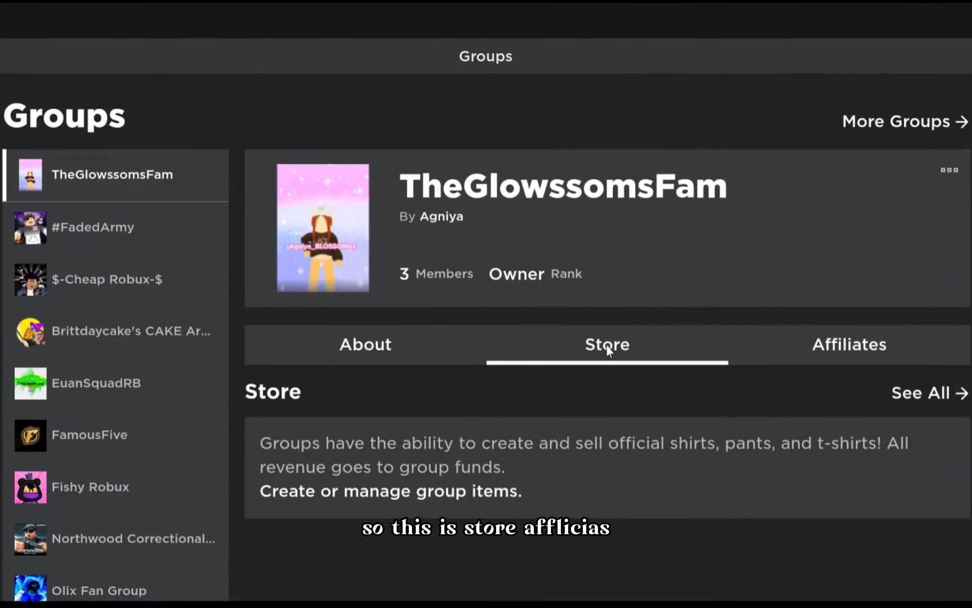
# Step: Browse the store items, then view the Affiliates tab showing no allies or enemies
pyautogui.scroll(-1, 421, 441)
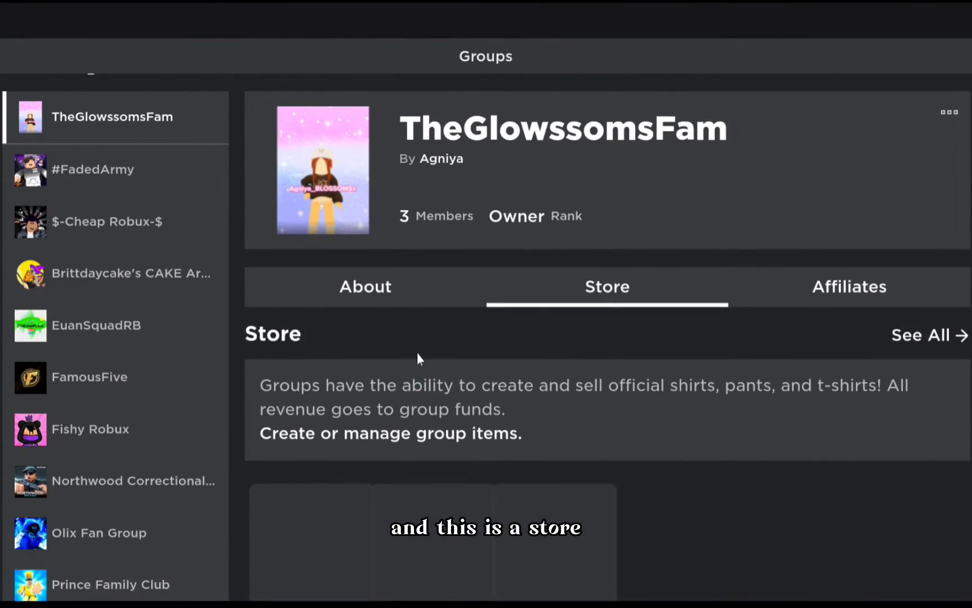
pyautogui.scroll(-1, 416, 364)
pyautogui.scroll(-3, 430, 377)
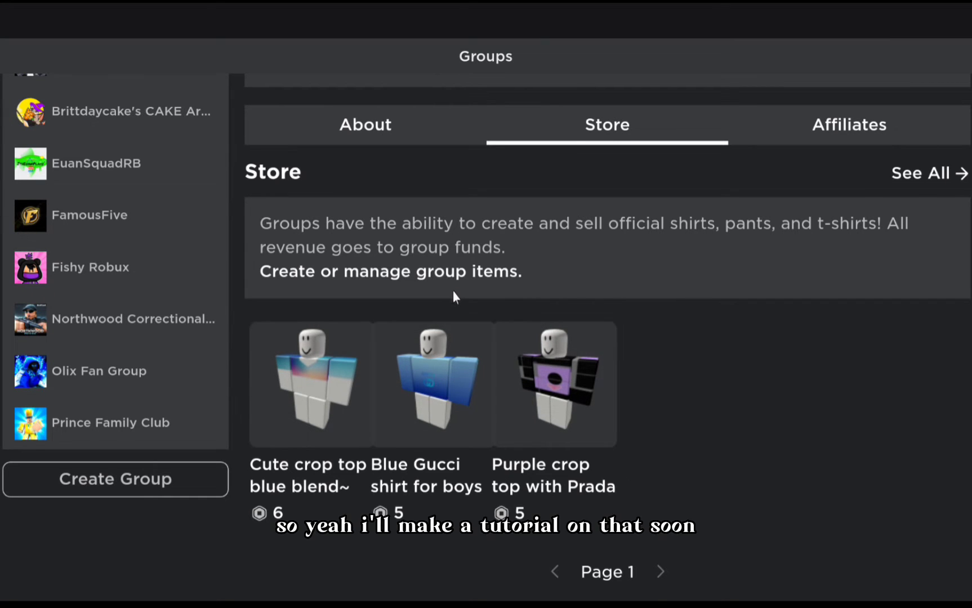
pyautogui.scroll(1, 466, 340)
pyautogui.scroll(3, 466, 340)
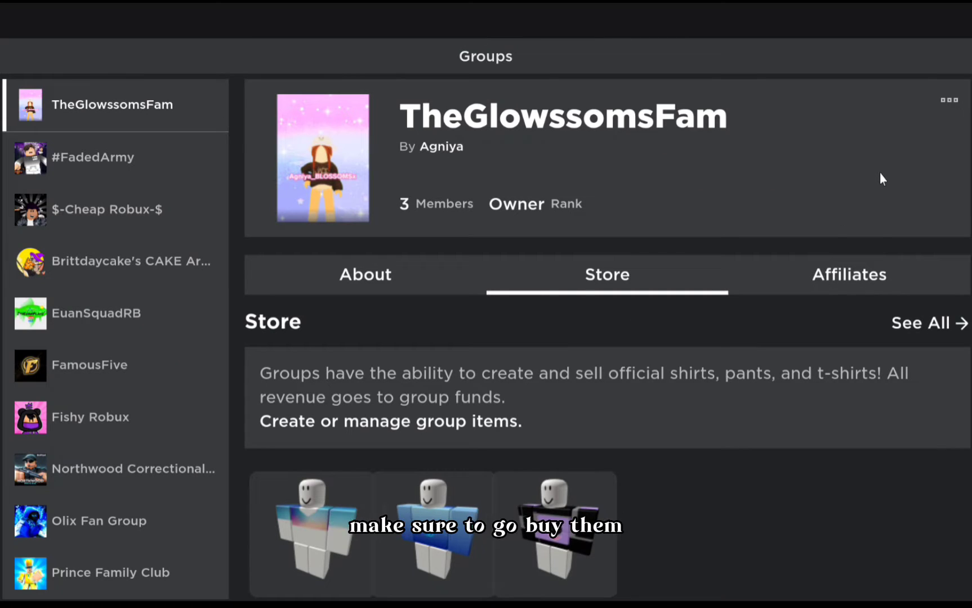
pyautogui.click(858, 281)
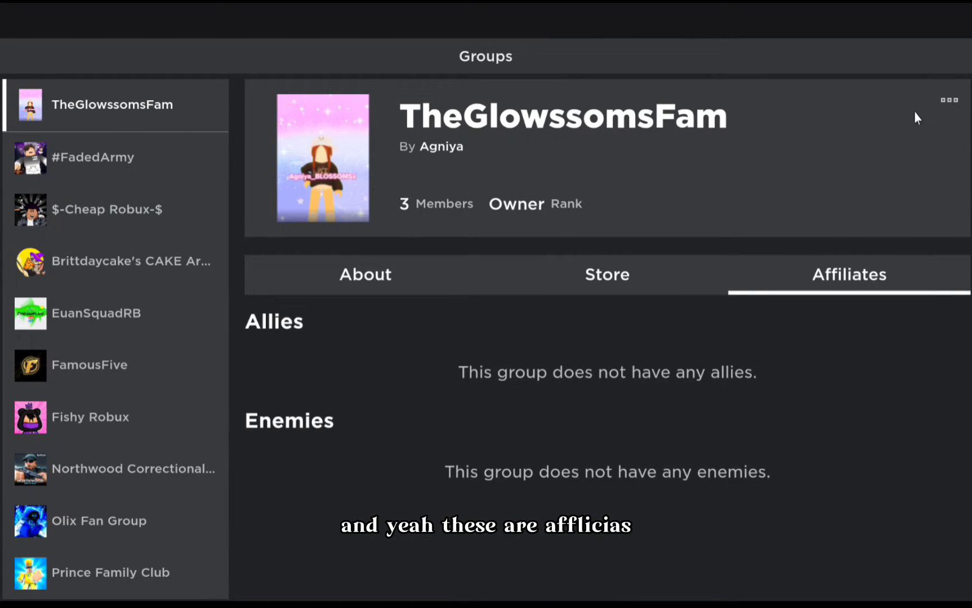
# Step: Choose Configure Group from TheGlowssomsFam's ⋯ menu
pyautogui.click(947, 100)
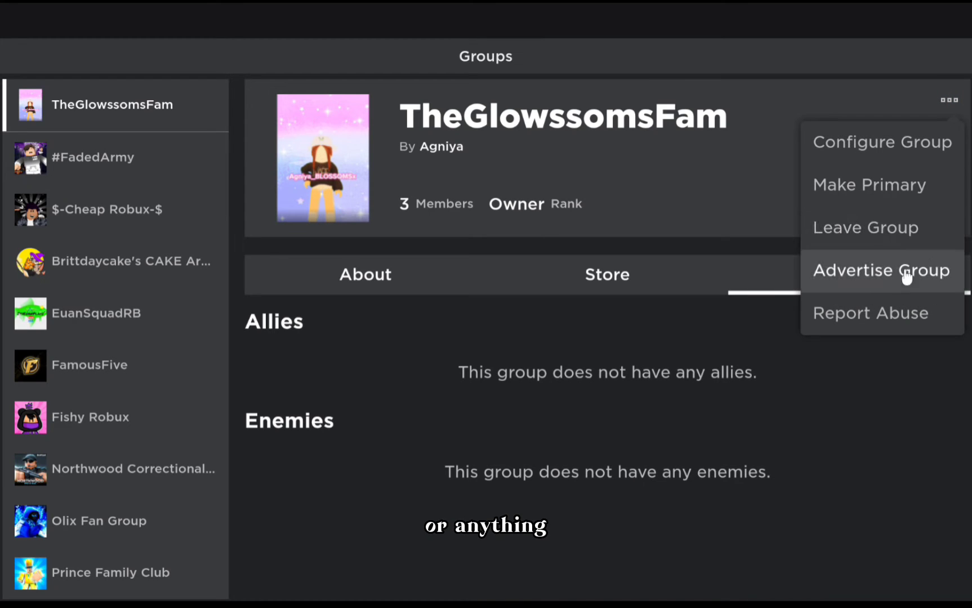
pyautogui.click(894, 144)
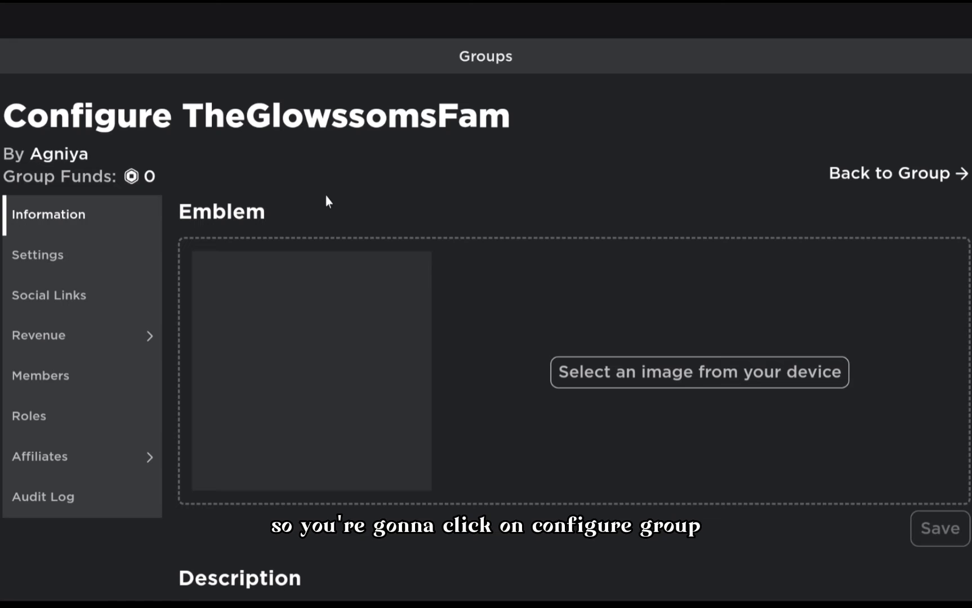
pyautogui.scroll(-10, 346, 250)
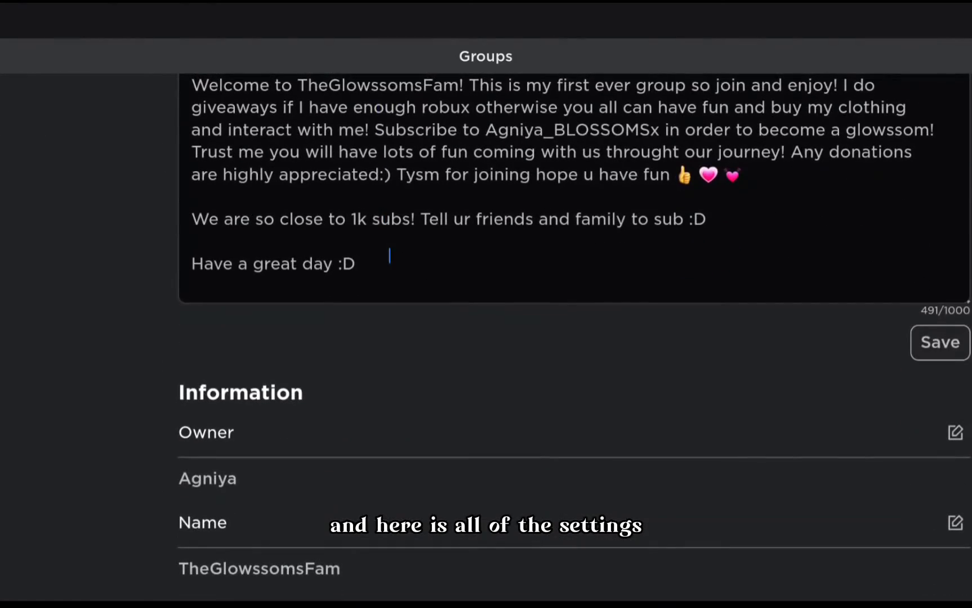
pyautogui.click(957, 434)
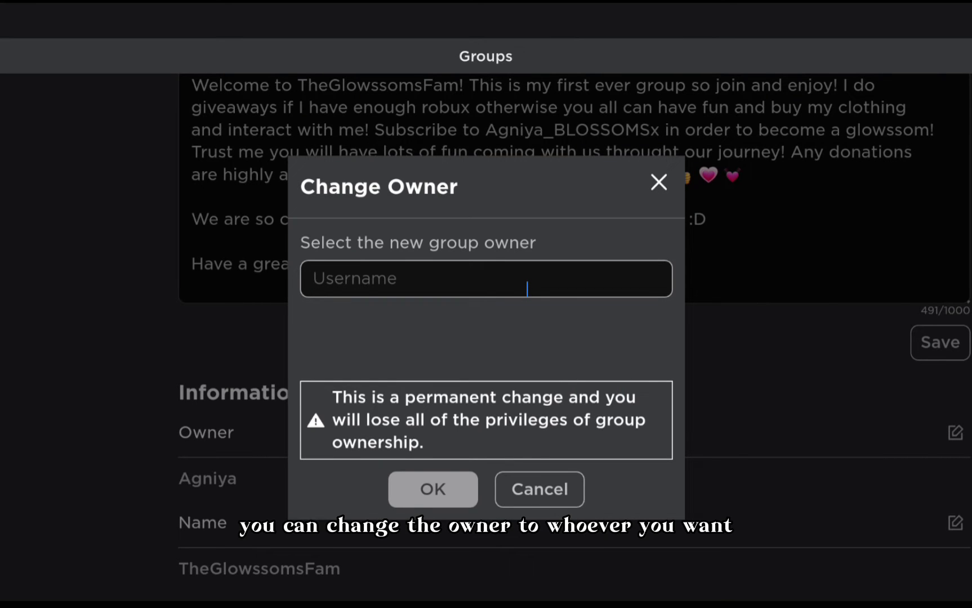
pyautogui.write('UNIVO')
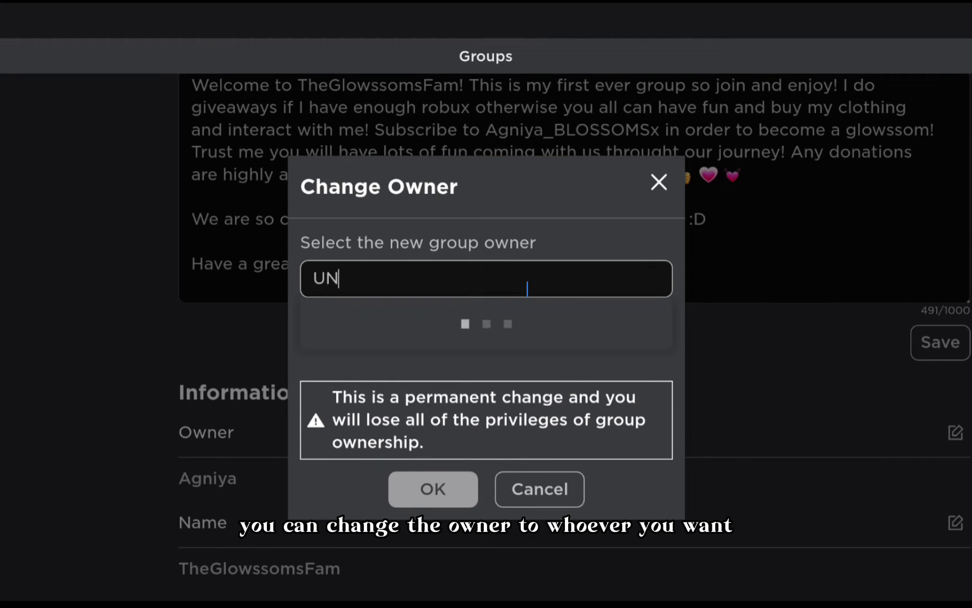
pyautogui.press('BackSpace')
pyautogui.press('BackSpace')
pyautogui.write('CORN22222TYTY')
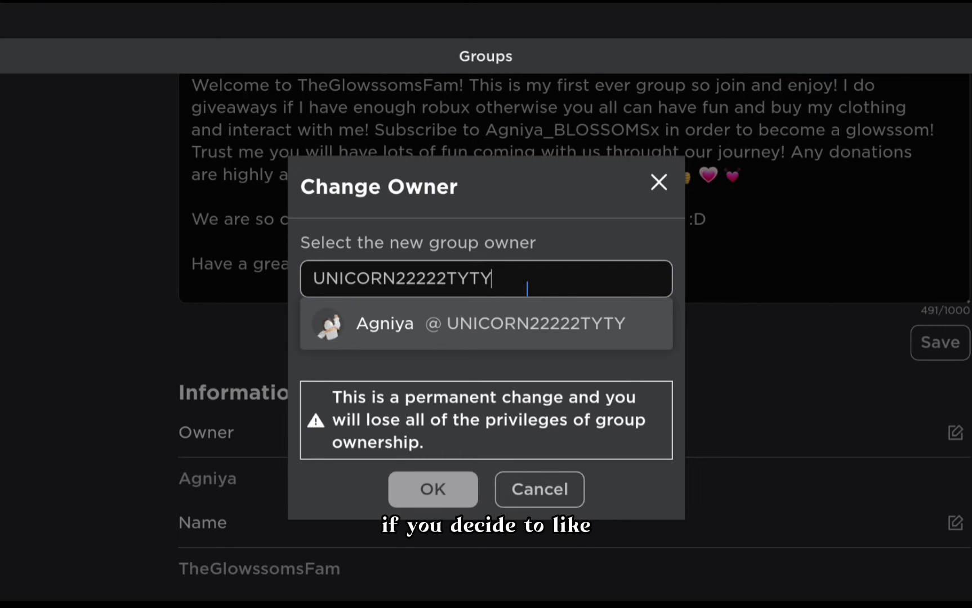
pyautogui.click(536, 316)
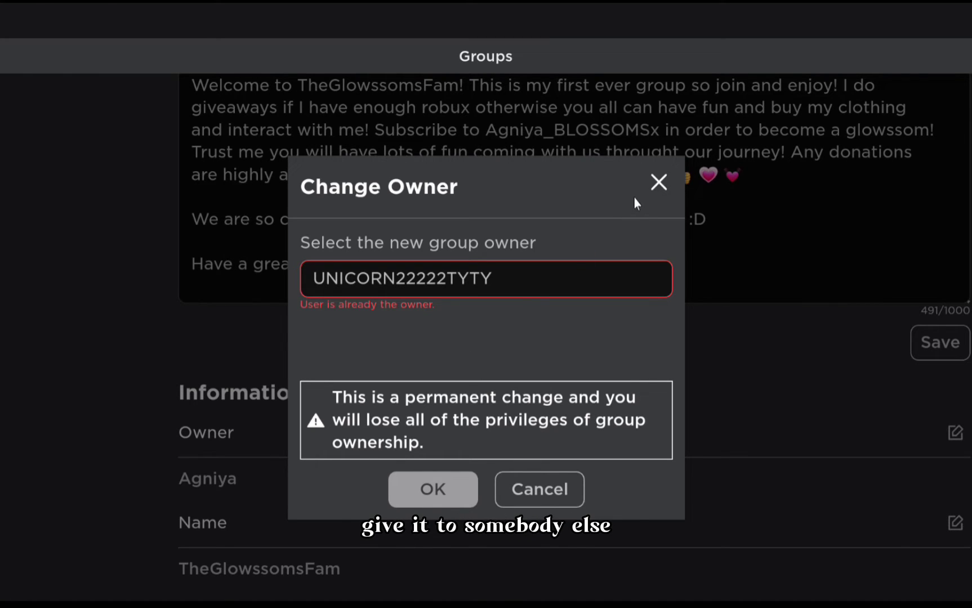
pyautogui.click(659, 183)
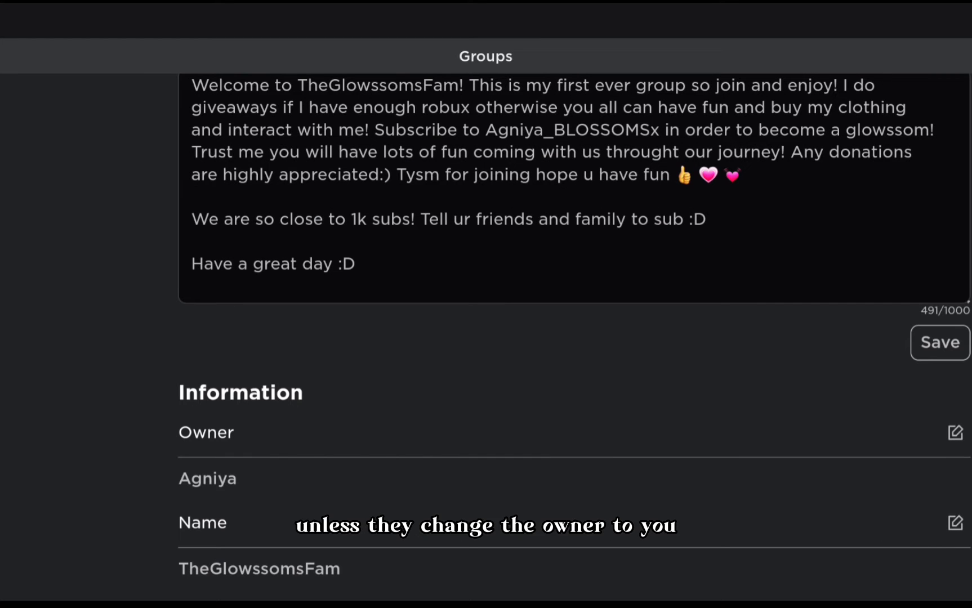
pyautogui.click(955, 522)
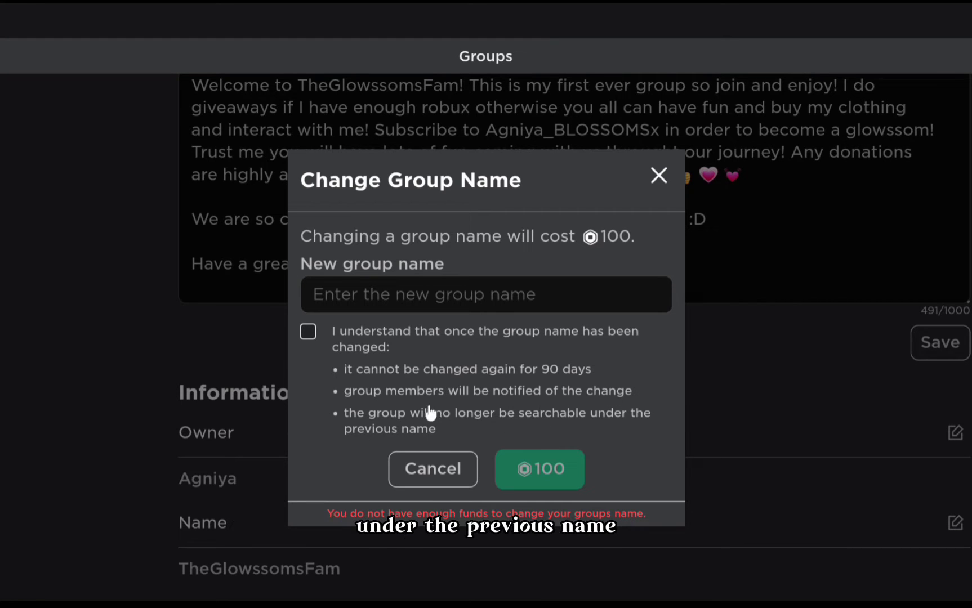
pyautogui.click(434, 471)
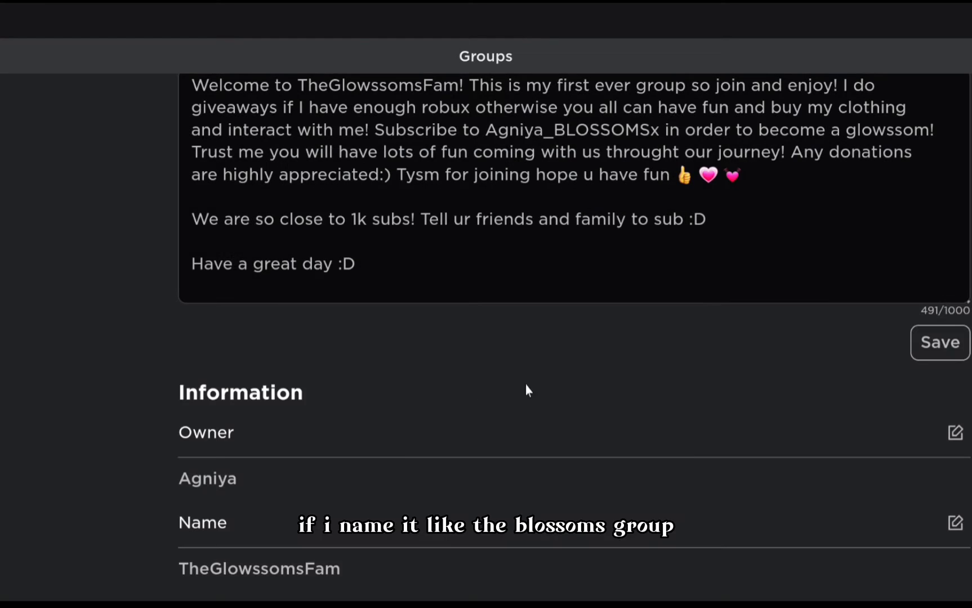
pyautogui.scroll(8, 490, 417)
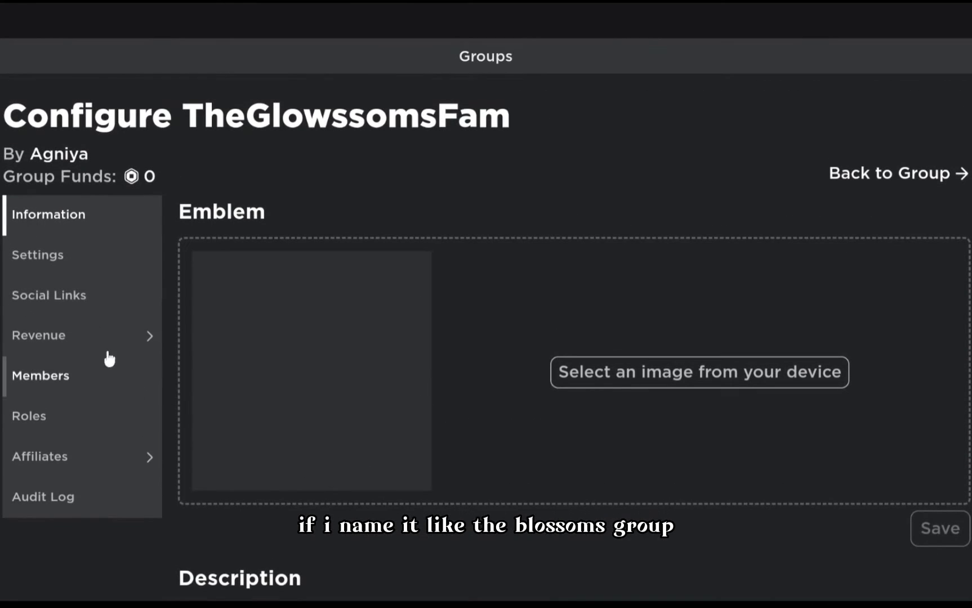
pyautogui.click(84, 255)
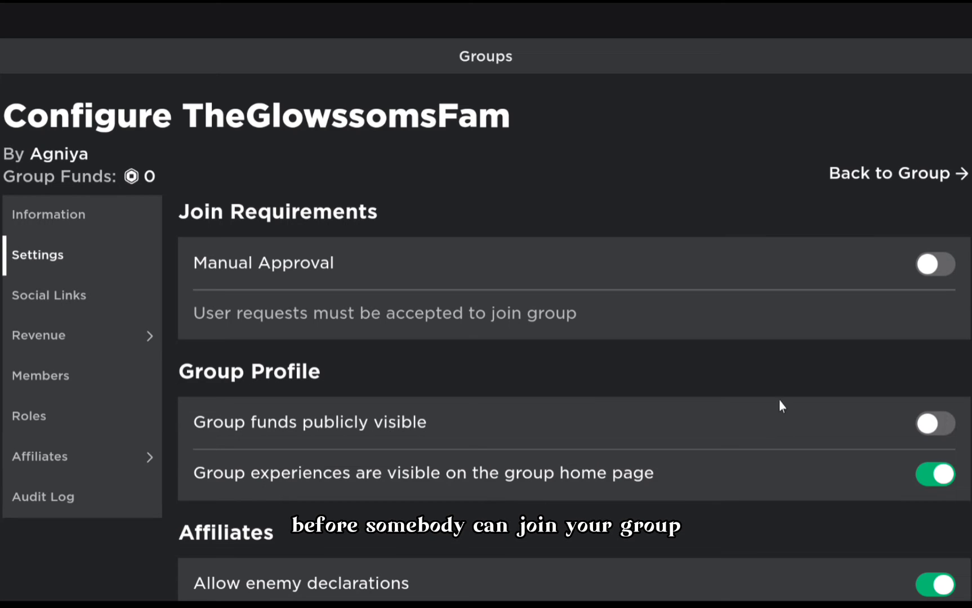
# Step: Review the join, profile and affiliate toggles, then show the Social Links section
pyautogui.scroll(-1, 727, 439)
pyautogui.scroll(-1, 732, 383)
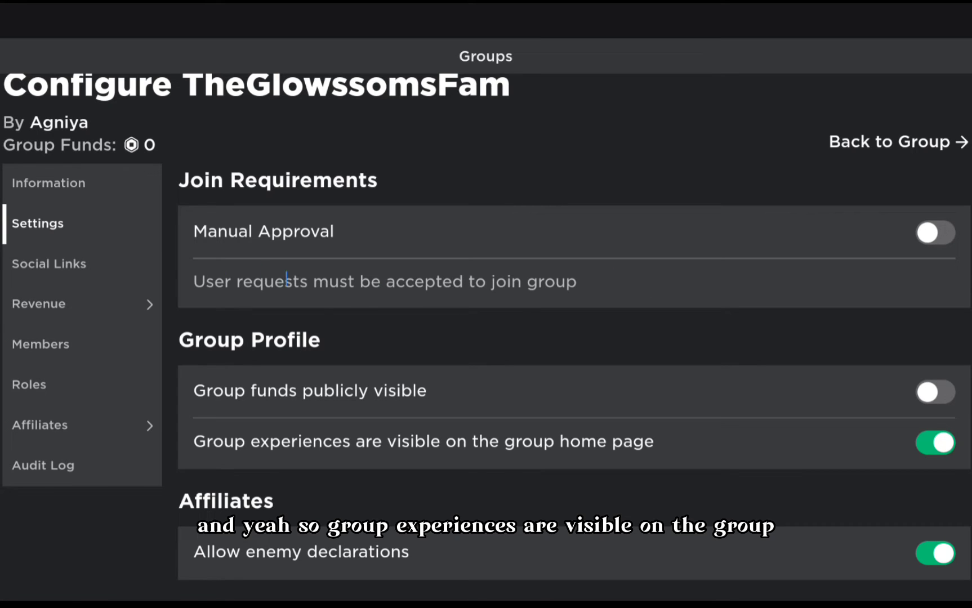
pyautogui.click(74, 266)
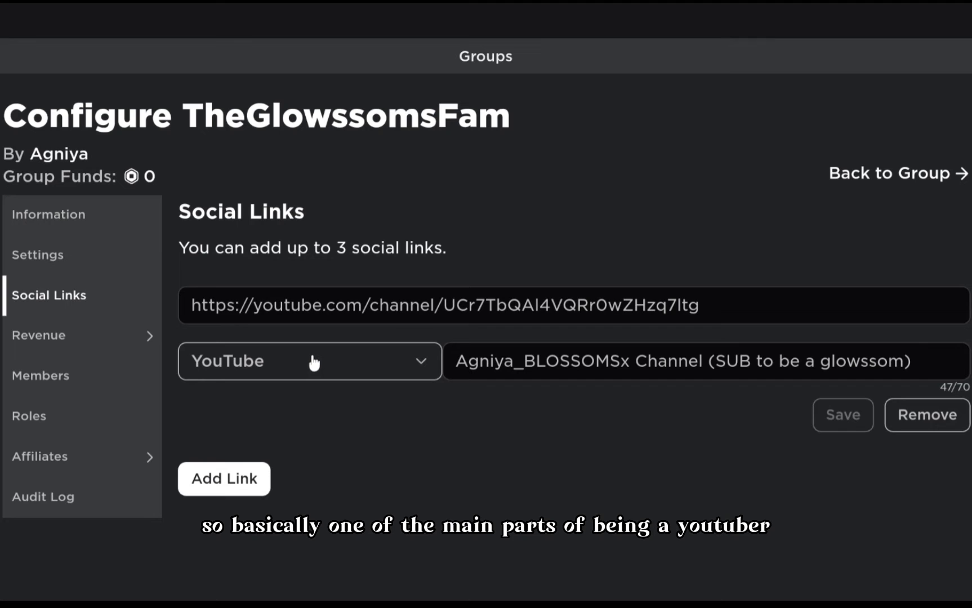
# Step: Draft a Discord social link with a trial URL and title, then remove it
pyautogui.click(245, 490)
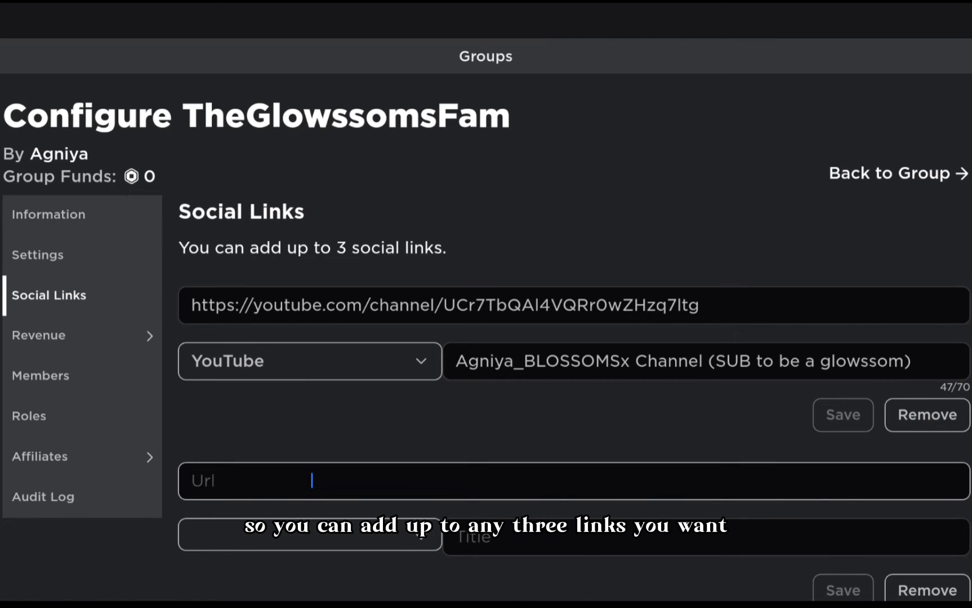
pyautogui.write('DBJFBAKJFDKFGHEKFHKEFGA')
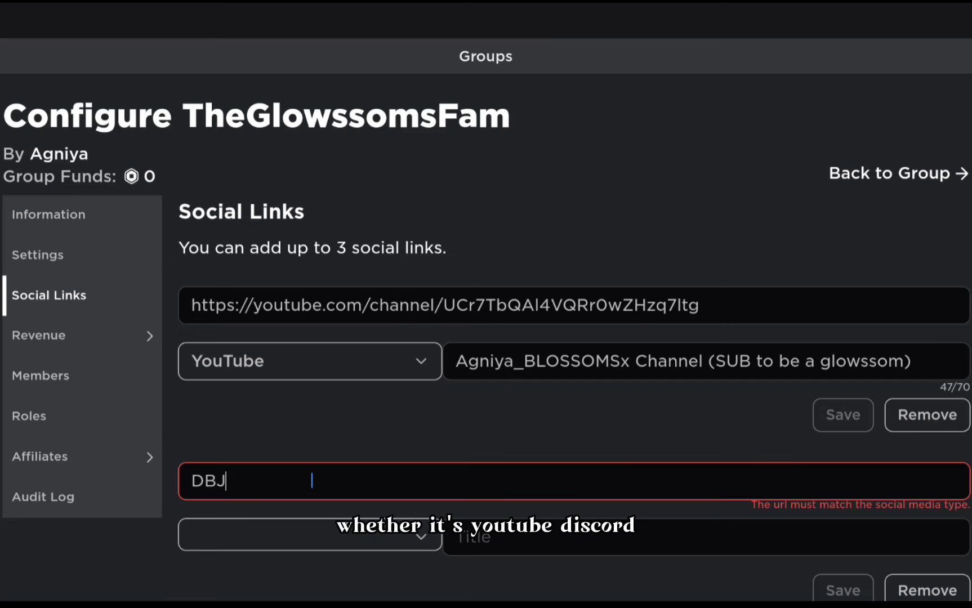
pyautogui.press('BackSpace')
pyautogui.press('BackSpace')
pyautogui.press('BackSpace')
pyautogui.press('BackSpace')
pyautogui.press('BackSpace')
pyautogui.press('BackSpace')
pyautogui.press('BackSpace')
pyautogui.press('BackSpace')
pyautogui.press('BackSpace')
pyautogui.press('BackSpace')
pyautogui.press('BackSpace')
pyautogui.press('BackSpace')
pyautogui.press('BackSpace')
pyautogui.press('BackSpace')
pyautogui.press('BackSpace')
pyautogui.press('BackSpace')
pyautogui.press('BackSpace')
pyautogui.press('BackSpace')
pyautogui.press('BackSpace')
pyautogui.press('BackSpace')
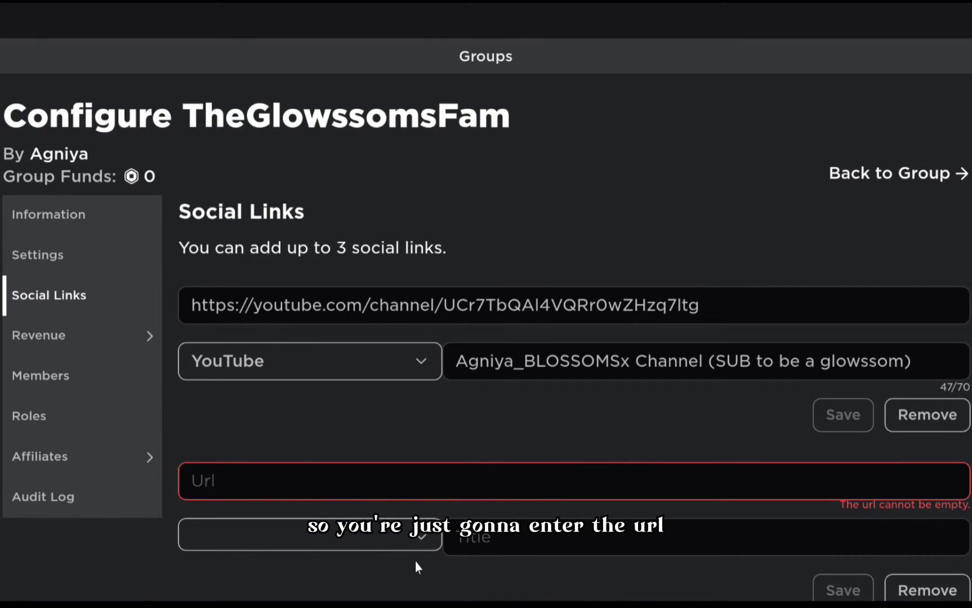
pyautogui.click(467, 545)
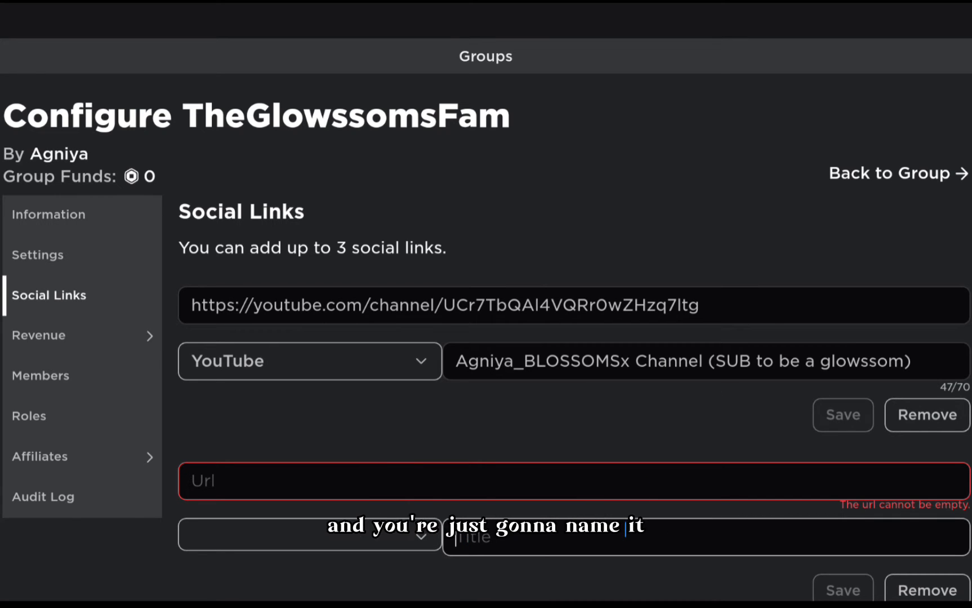
pyautogui.write('hello')
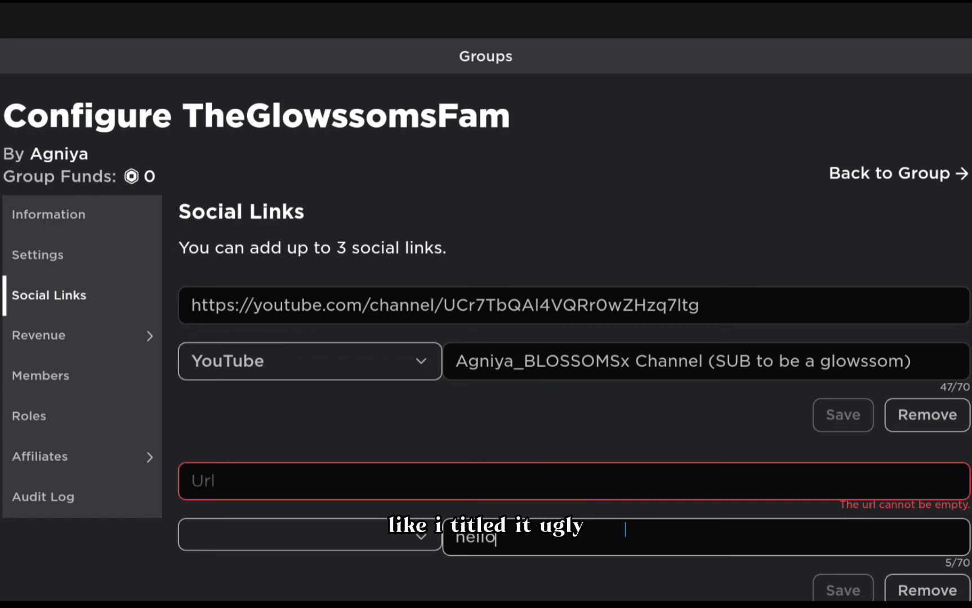
pyautogui.write(' this is my dicord')
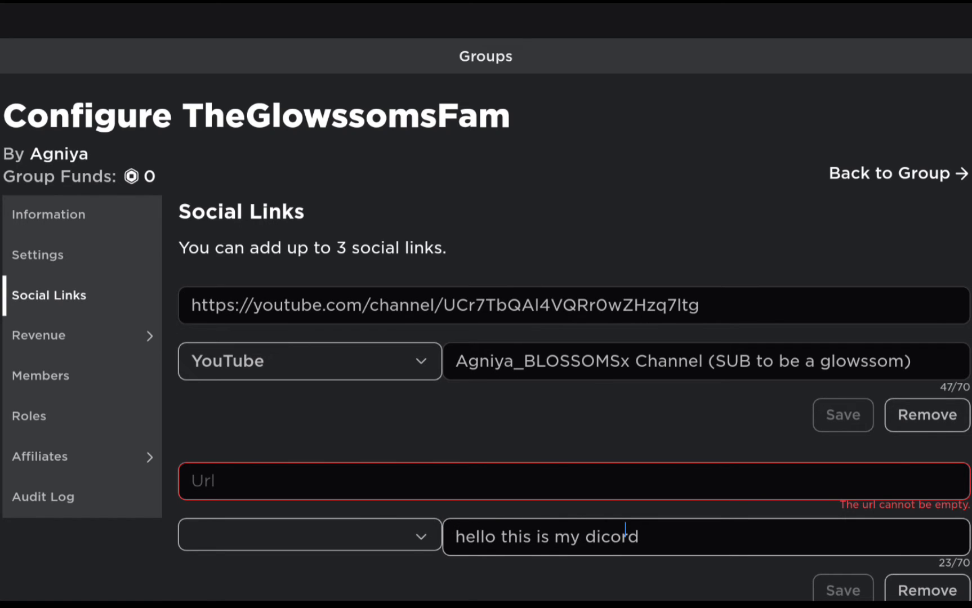
pyautogui.press('BackSpace')
pyautogui.press('BackSpace')
pyautogui.press('BackSpace')
pyautogui.press('BackSpace')
pyautogui.press('BackSpace')
pyautogui.press('BackSpace')
pyautogui.press('BackSpace')
pyautogui.press('BackSpace')
pyautogui.press('BackSpace')
pyautogui.press('BackSpace')
pyautogui.press('BackSpace')
pyautogui.press('BackSpace')
pyautogui.press('BackSpace')
pyautogui.press('BackSpace')
pyautogui.press('BackSpace')
pyautogui.press('BackSpace')
pyautogui.press('BackSpace')
pyautogui.press('BackSpace')
pyautogui.press('BackSpace')
pyautogui.press('BackSpace')
pyautogui.click(309, 535)
pyautogui.scroll(-4, 206, 426)
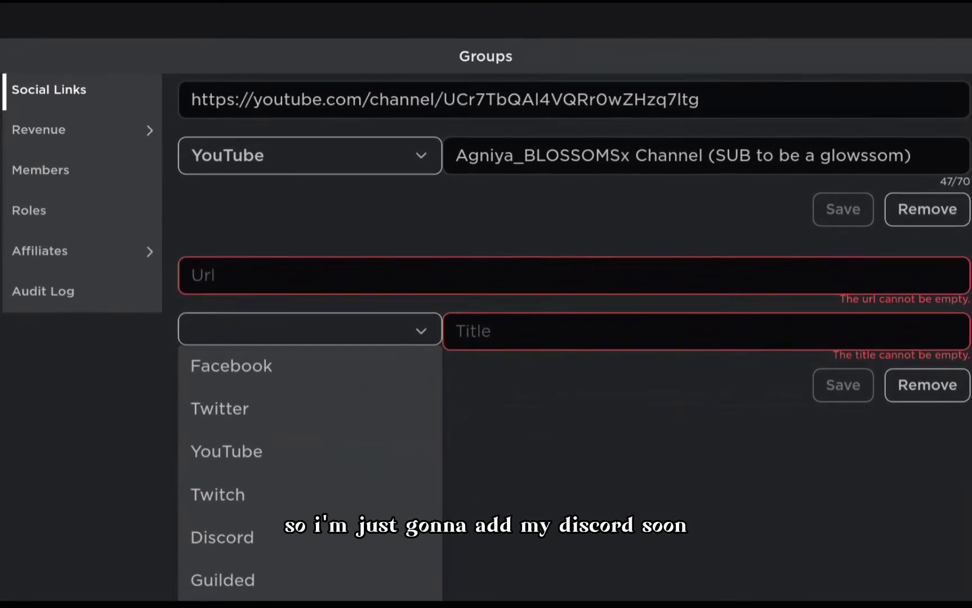
pyautogui.click(222, 537)
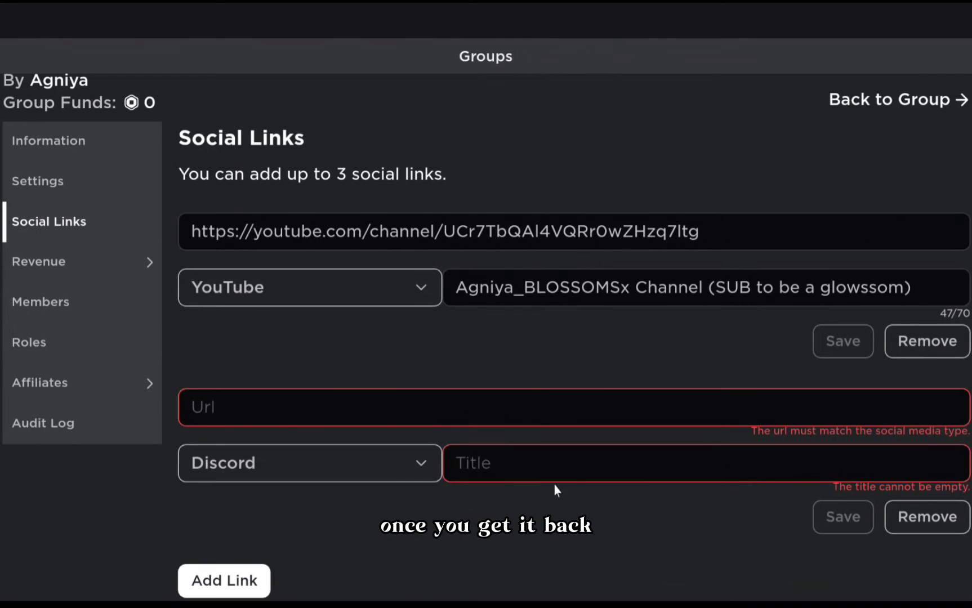
pyautogui.click(948, 519)
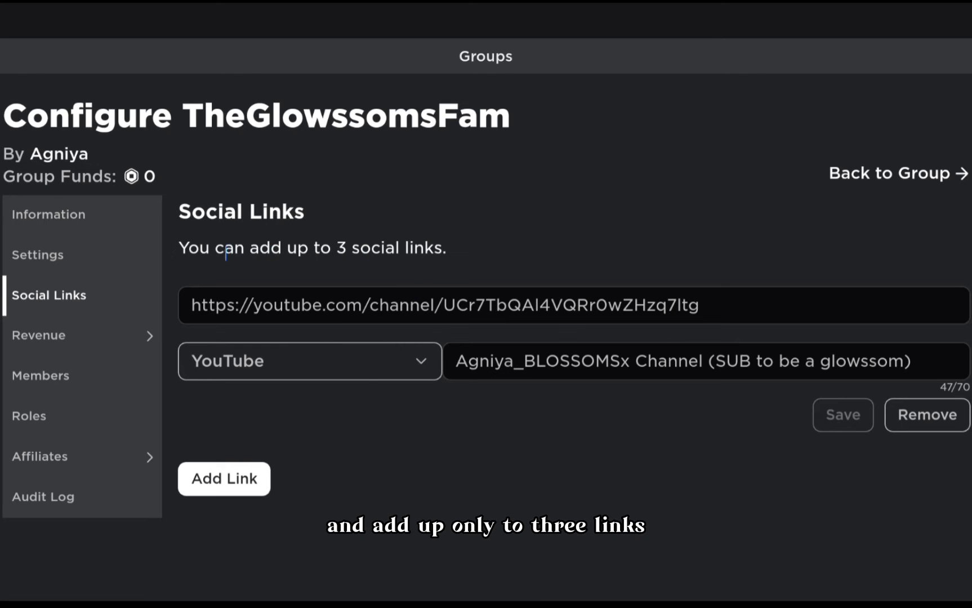
# Step: Check the group's Revenue summary, then return to the public group page's Store section
pyautogui.click(129, 337)
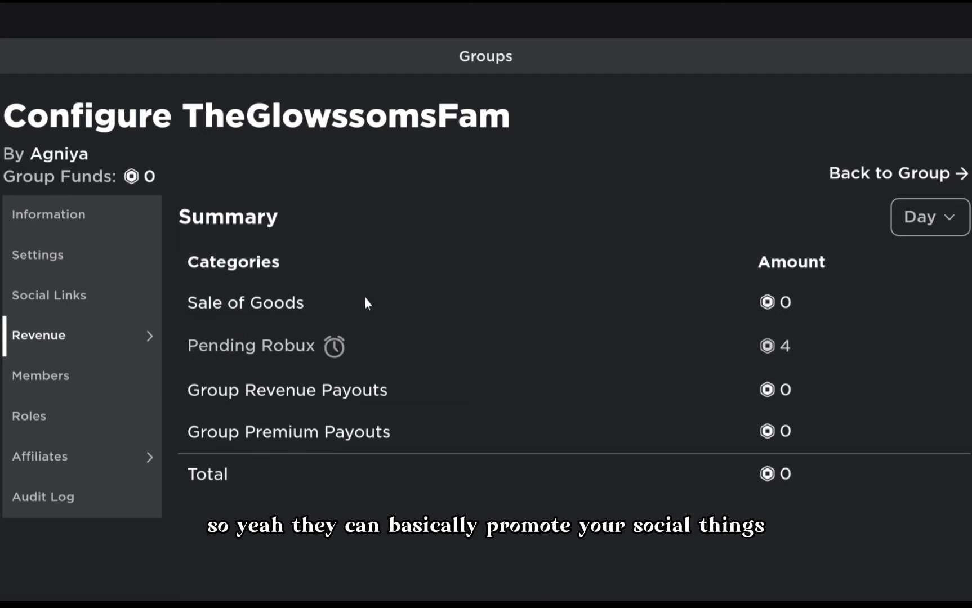
pyautogui.moveTo(62, 345)
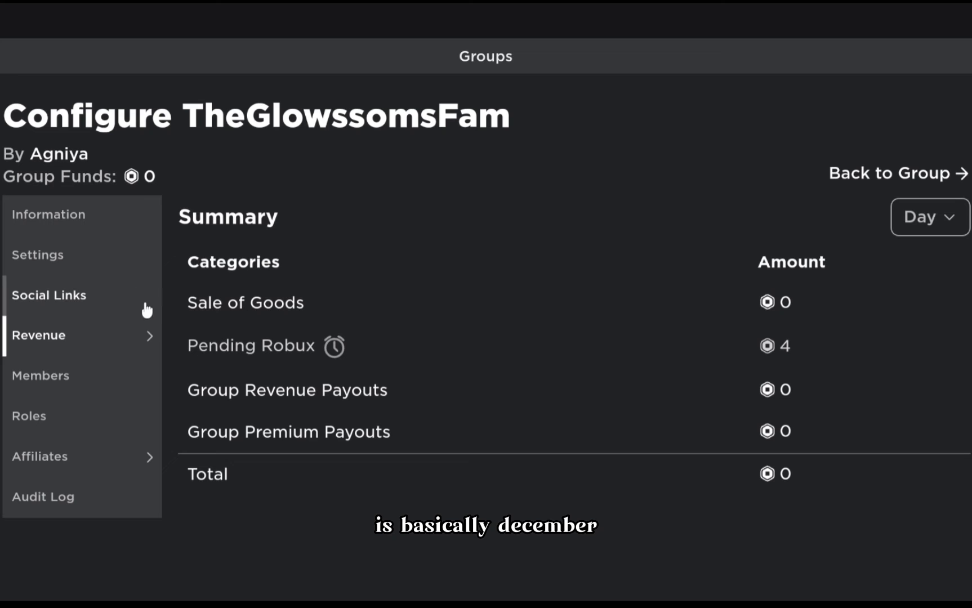
pyautogui.click(135, 216)
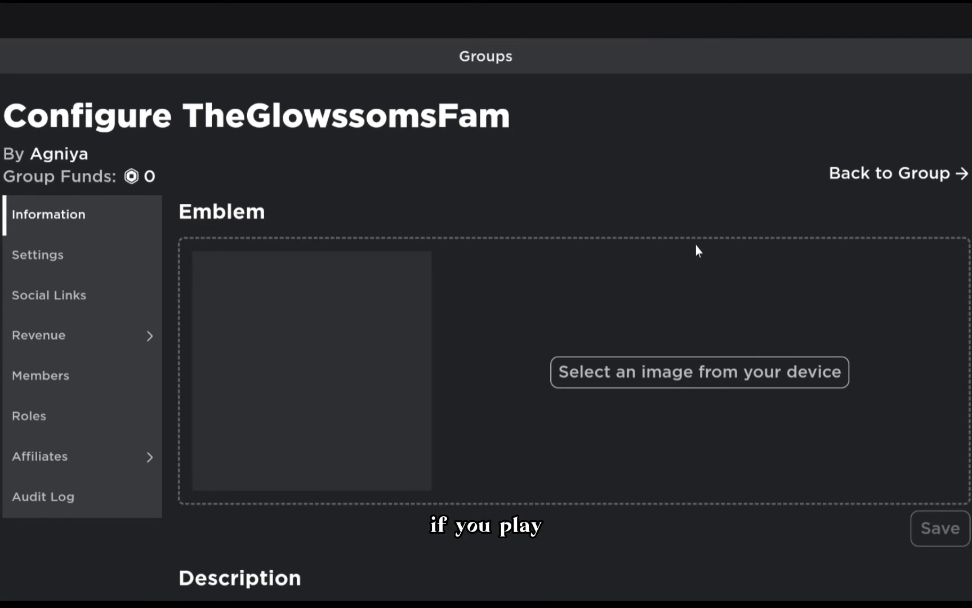
pyautogui.click(888, 180)
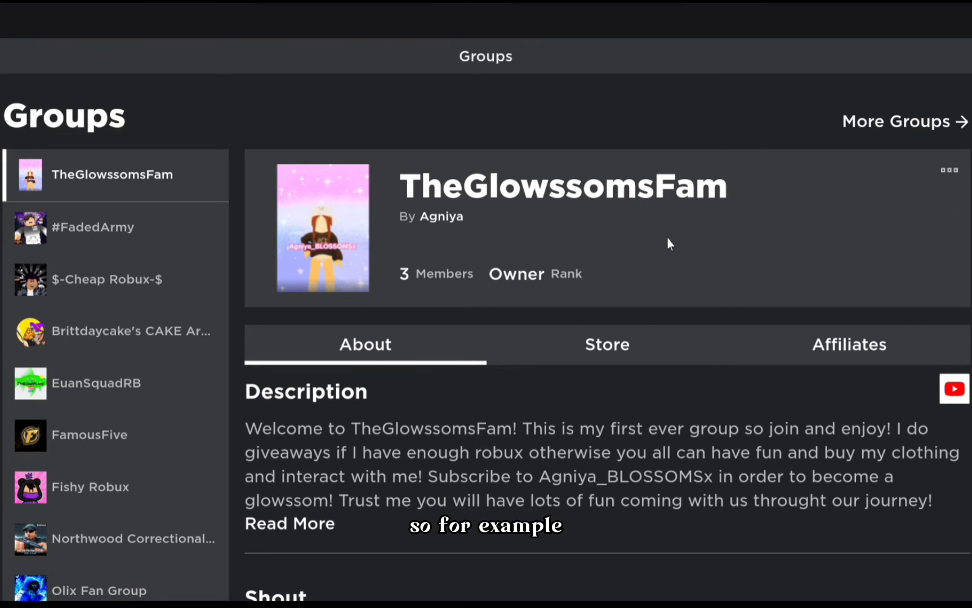
pyautogui.click(670, 339)
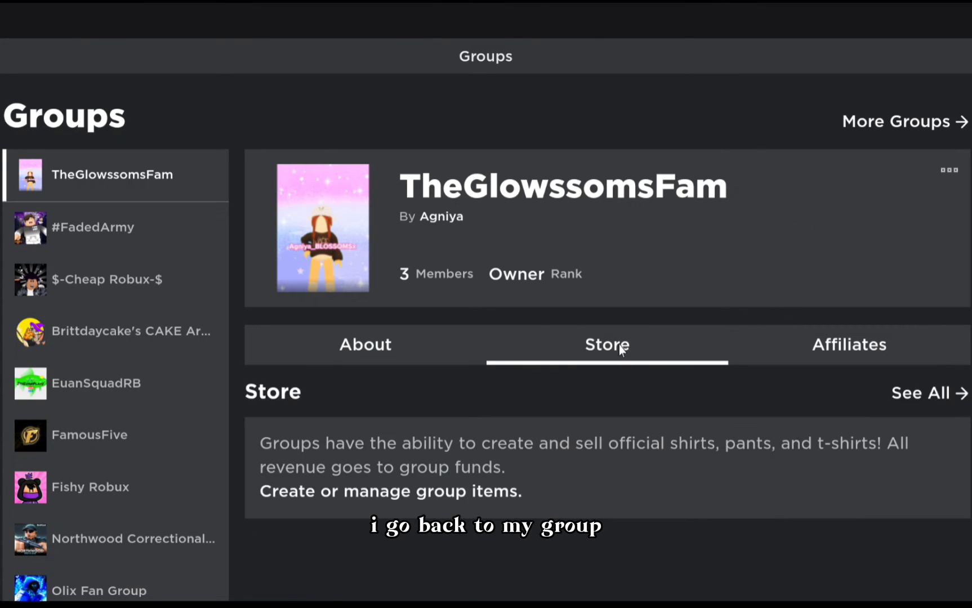
# Step: Show the About tab, then reopen Configure Group from the group's three-dot menu
pyautogui.scroll(-4, 593, 371)
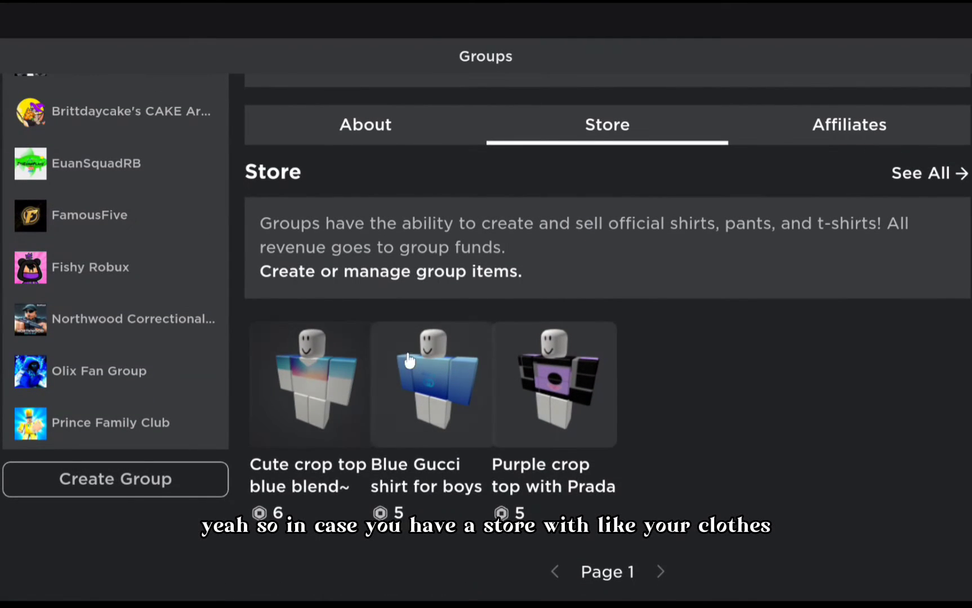
pyautogui.click(420, 125)
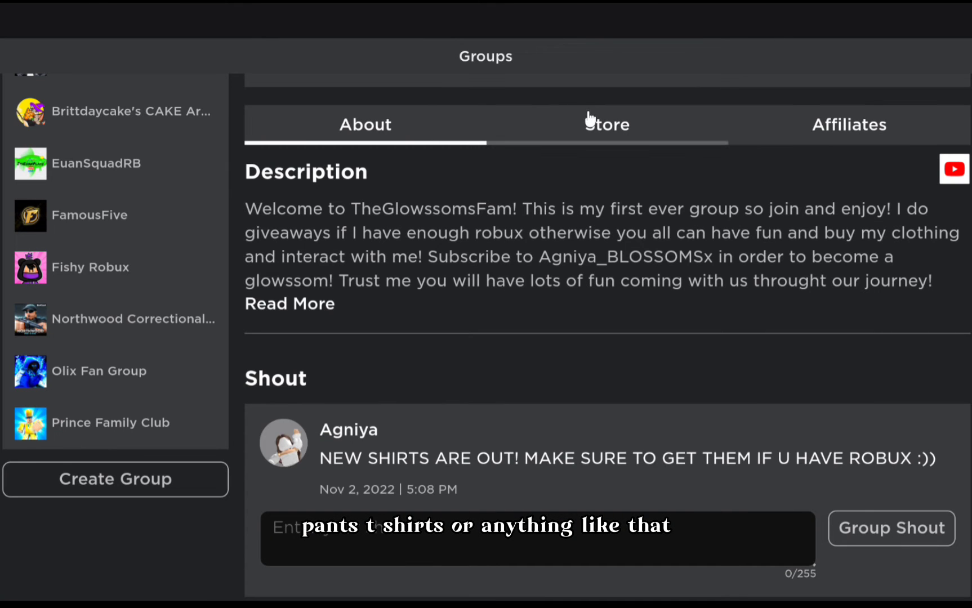
pyautogui.scroll(1, 590, 130)
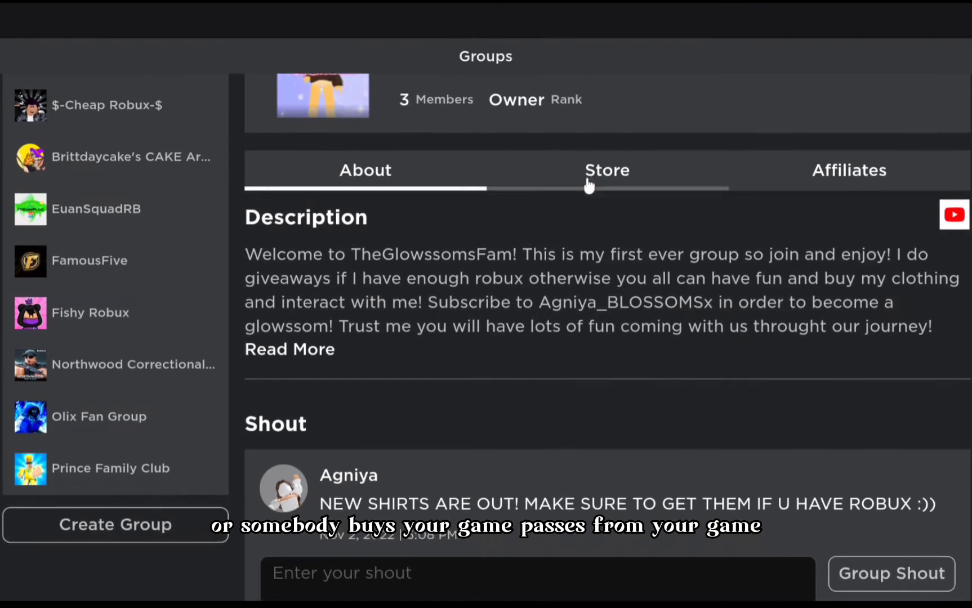
pyautogui.scroll(3, 609, 169)
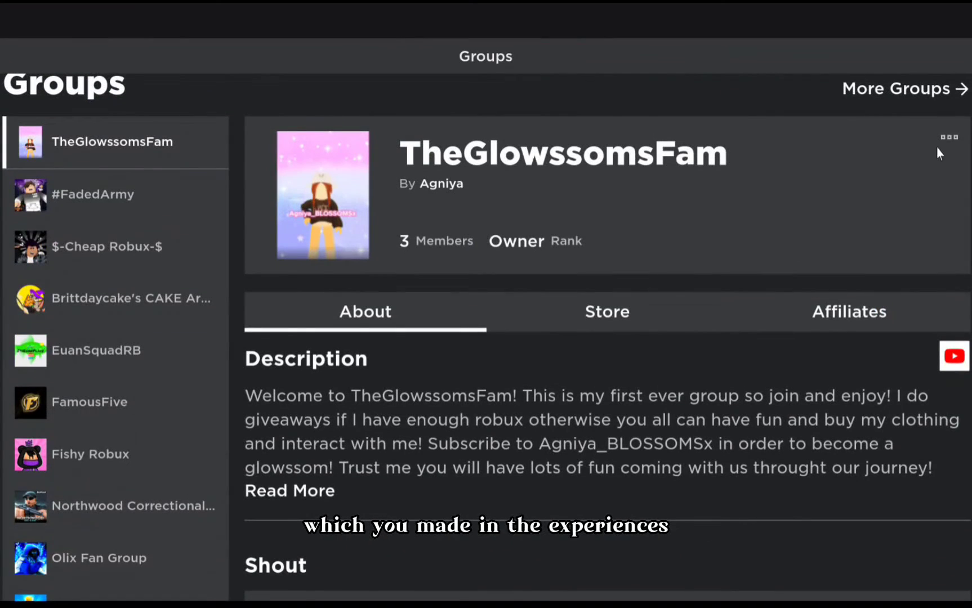
pyautogui.click(949, 137)
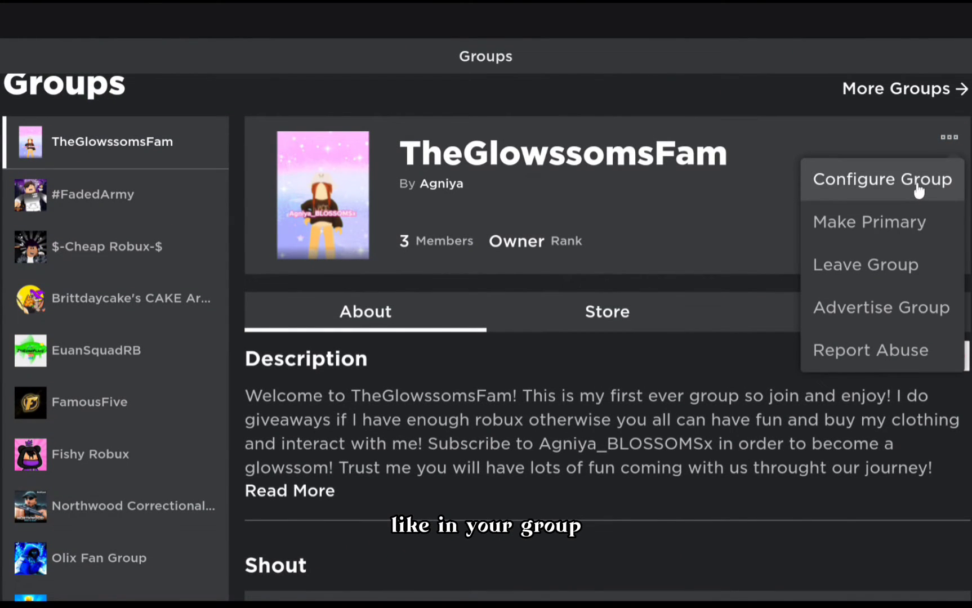
pyautogui.click(885, 196)
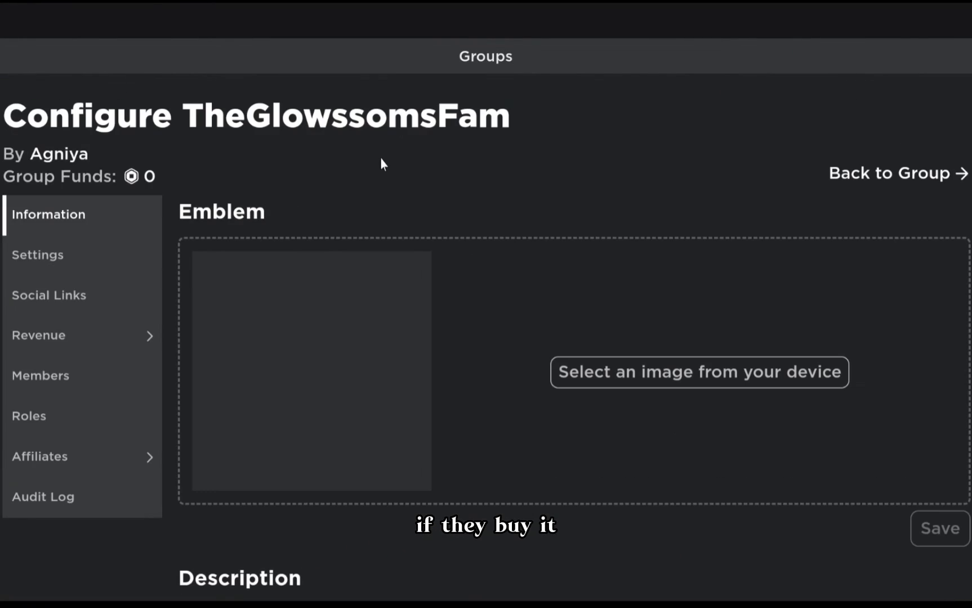
# Step: Show the group's Revenue Summary for the Day period: 4 pending Robux, total 0
pyautogui.click(124, 337)
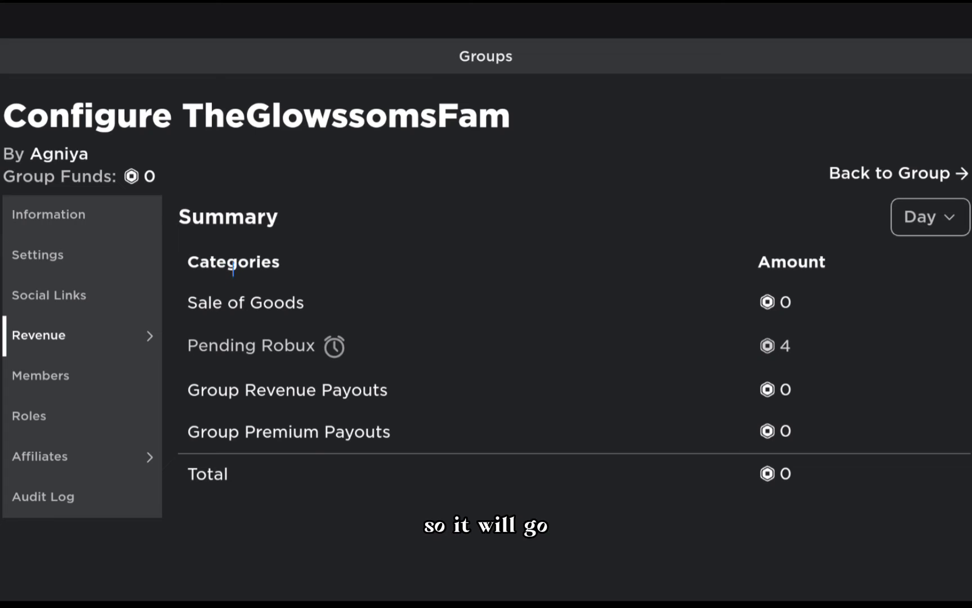
pyautogui.click(910, 228)
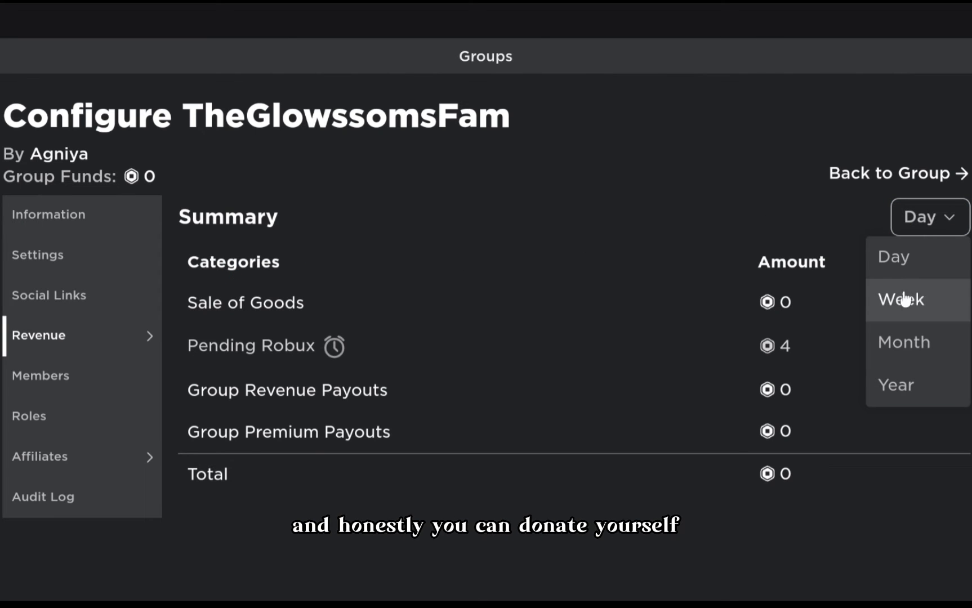
pyautogui.click(917, 223)
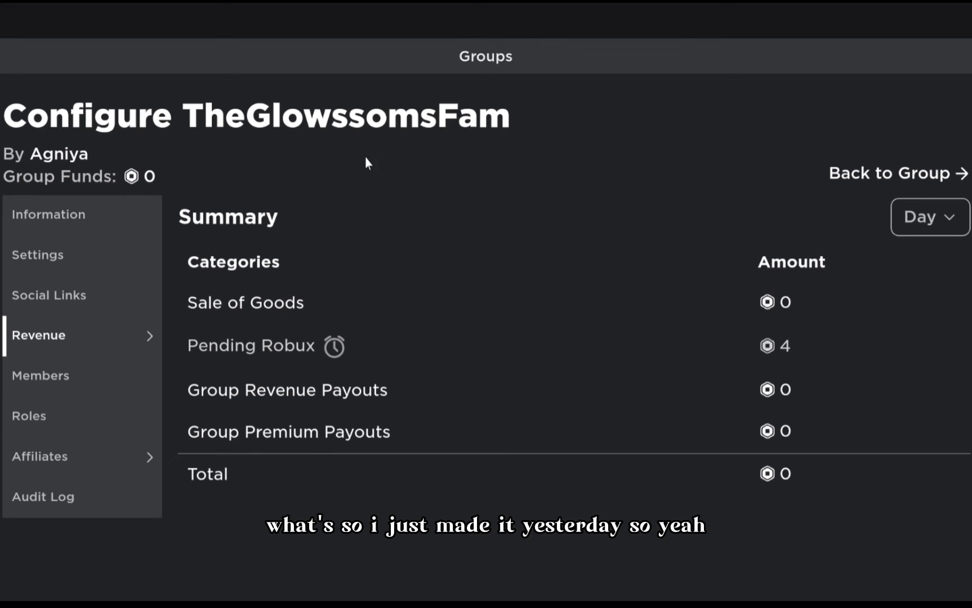
pyautogui.moveTo(135, 350)
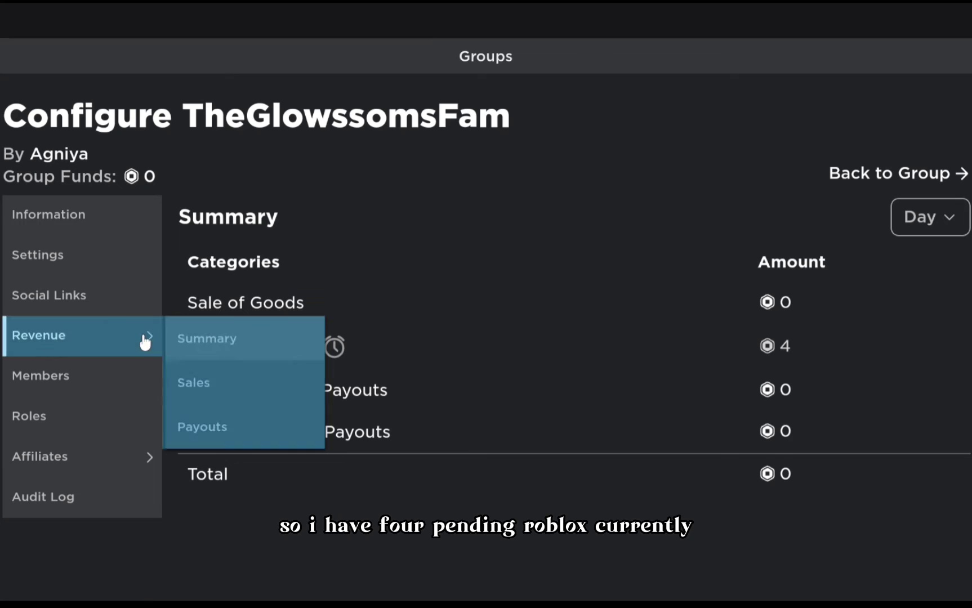
# Step: Open the group's Sales list, showing one 6-Robux sale of Cute crop top blue blend~
pyautogui.click(201, 343)
pyautogui.moveTo(150, 333)
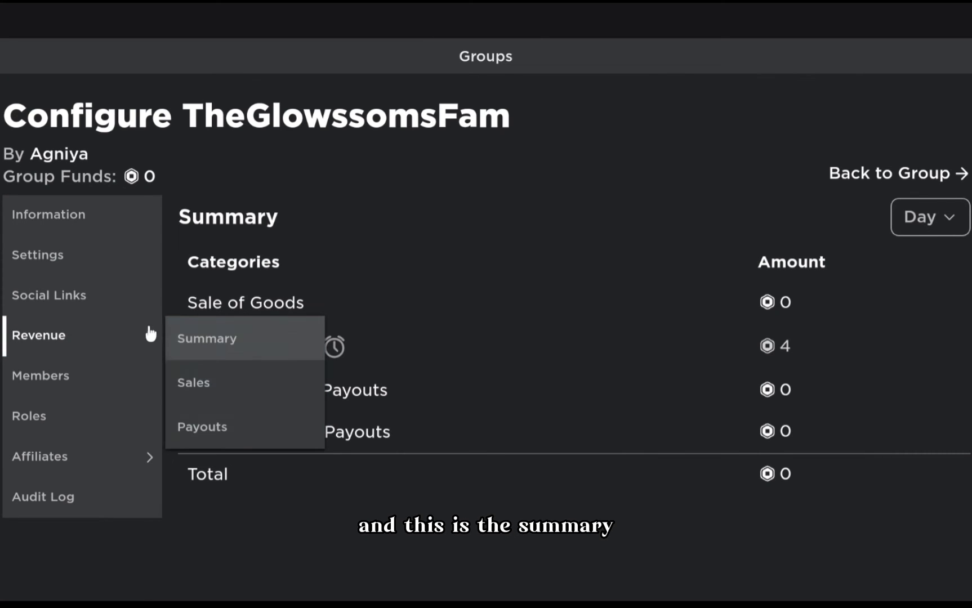
pyautogui.click(202, 388)
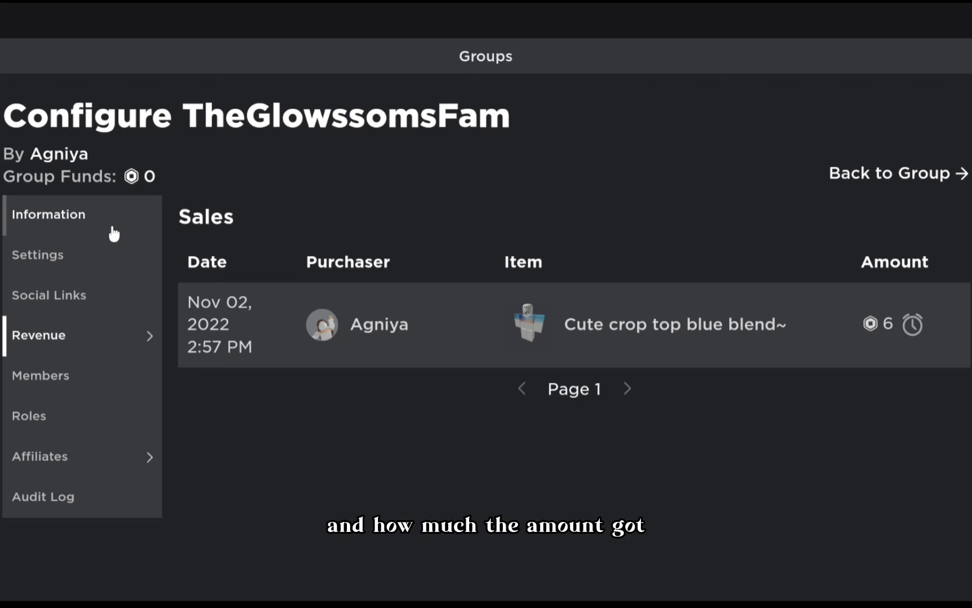
# Step: Open the Recurring Payout page, which reports no funds to distribute
pyautogui.moveTo(123, 350)
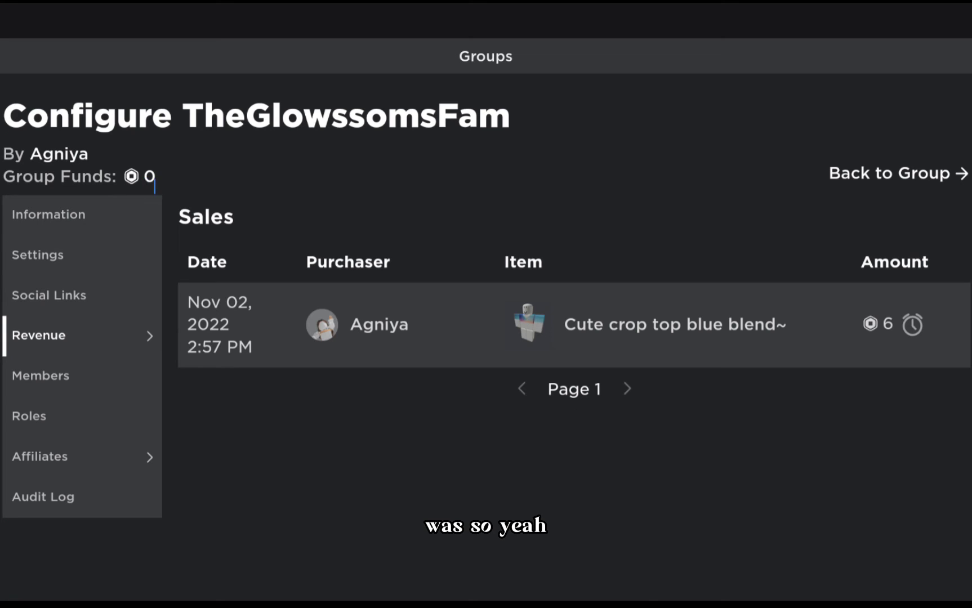
pyautogui.moveTo(151, 326)
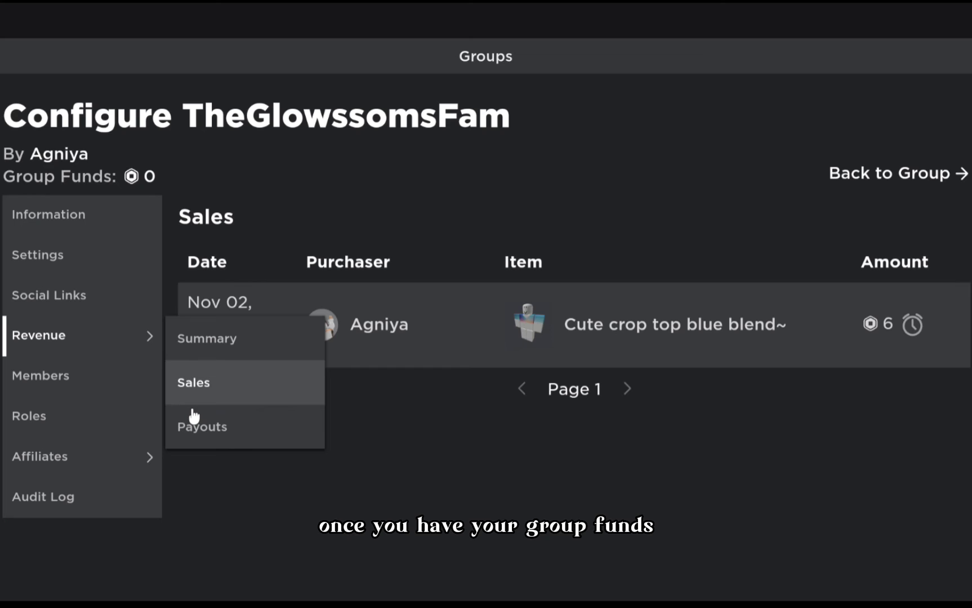
pyautogui.click(200, 430)
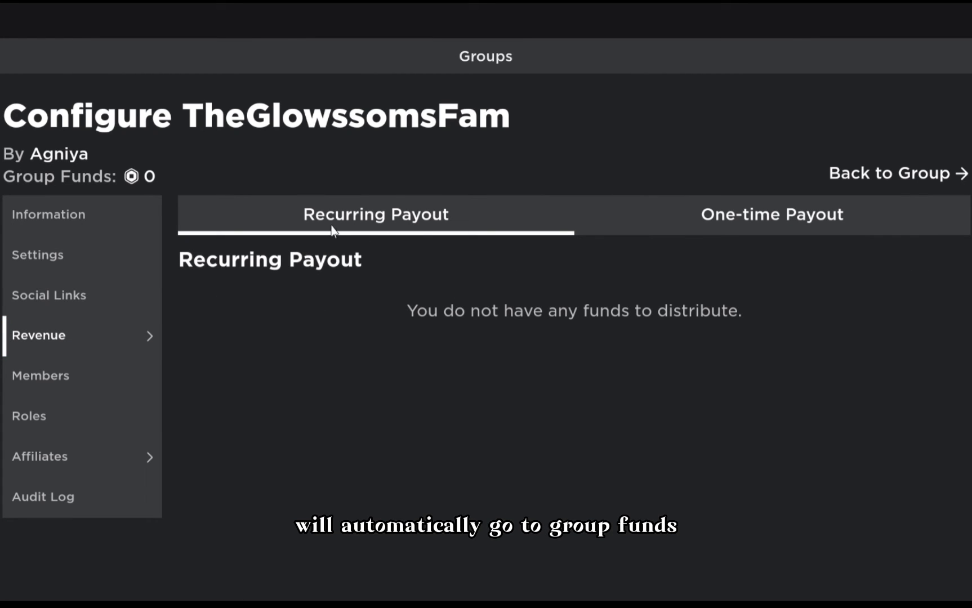
# Step: Check the One-time Payout tab, then list the group's three members
pyautogui.click(757, 214)
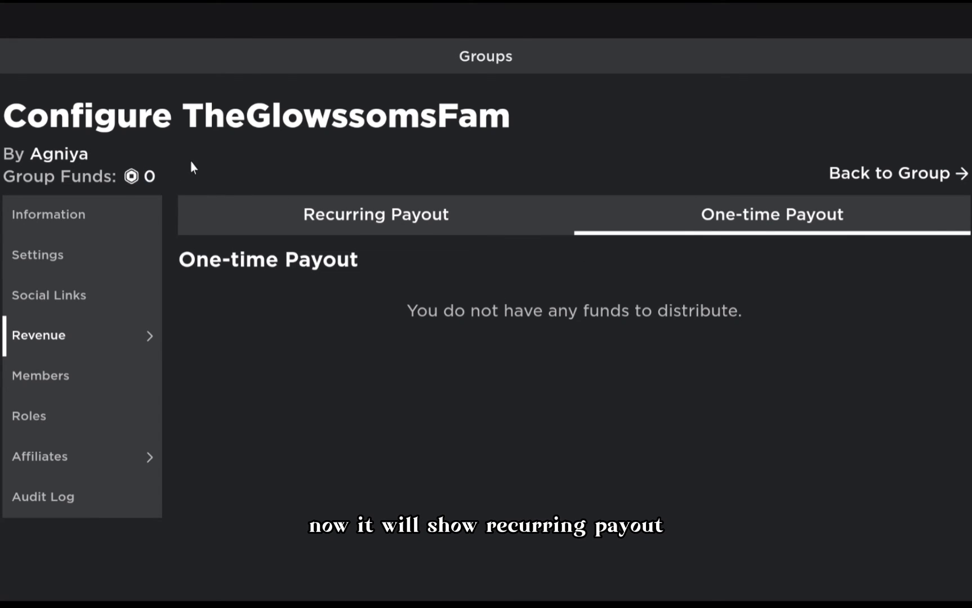
pyautogui.click(90, 373)
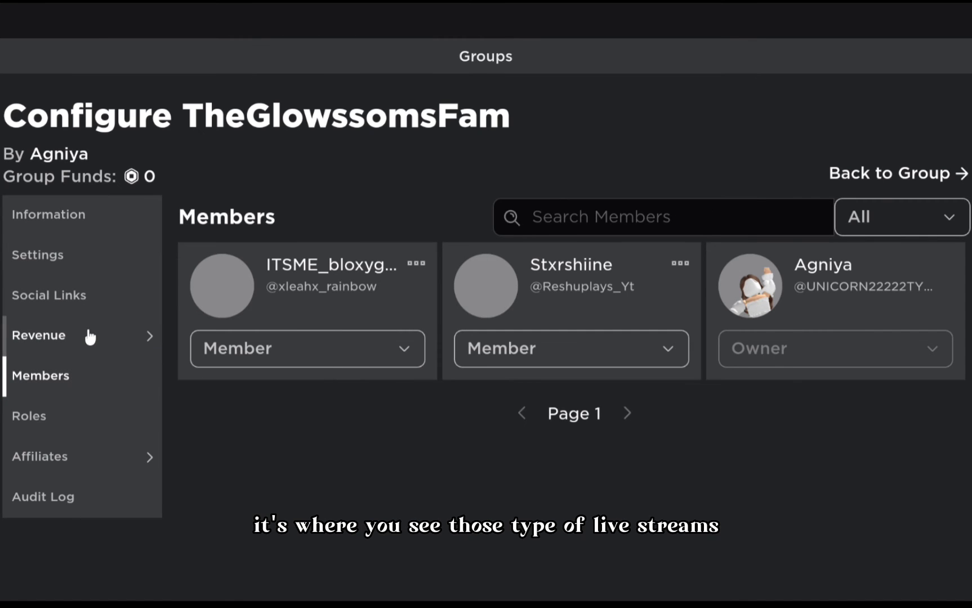
# Step: Search the members for a username (not a member), then show Roles with Owner at rank 255
pyautogui.click(89, 337)
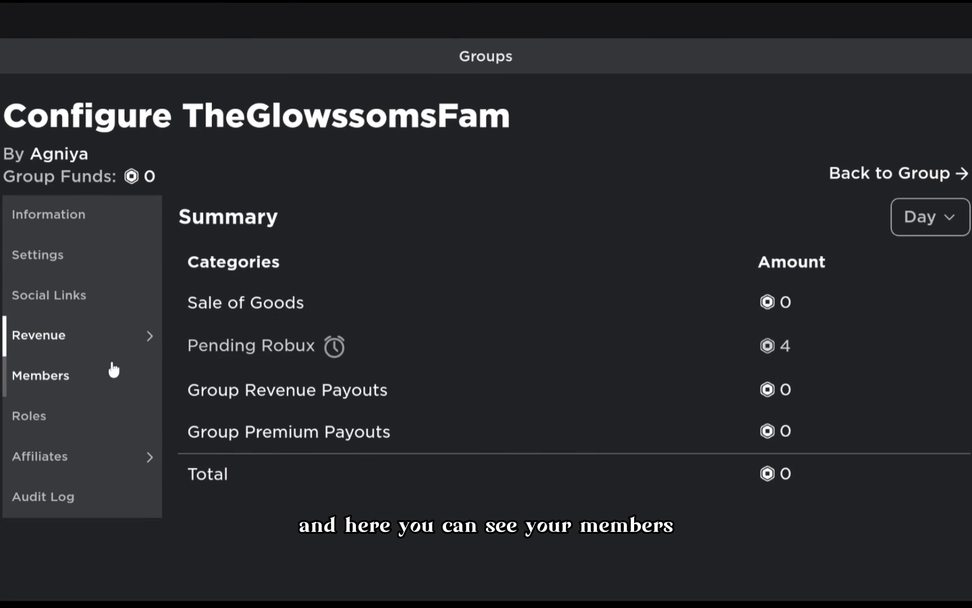
pyautogui.click(118, 376)
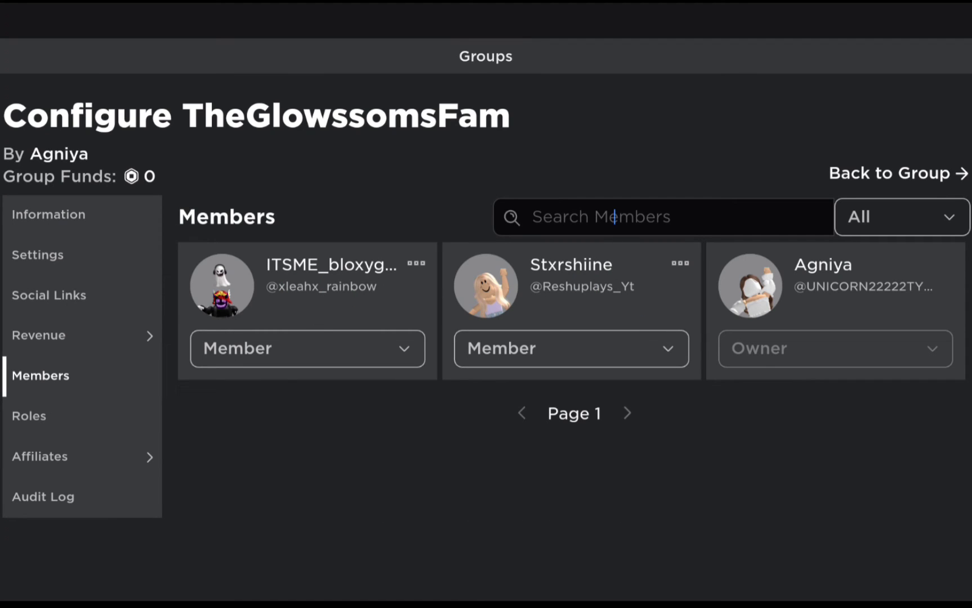
pyautogui.click(614, 214)
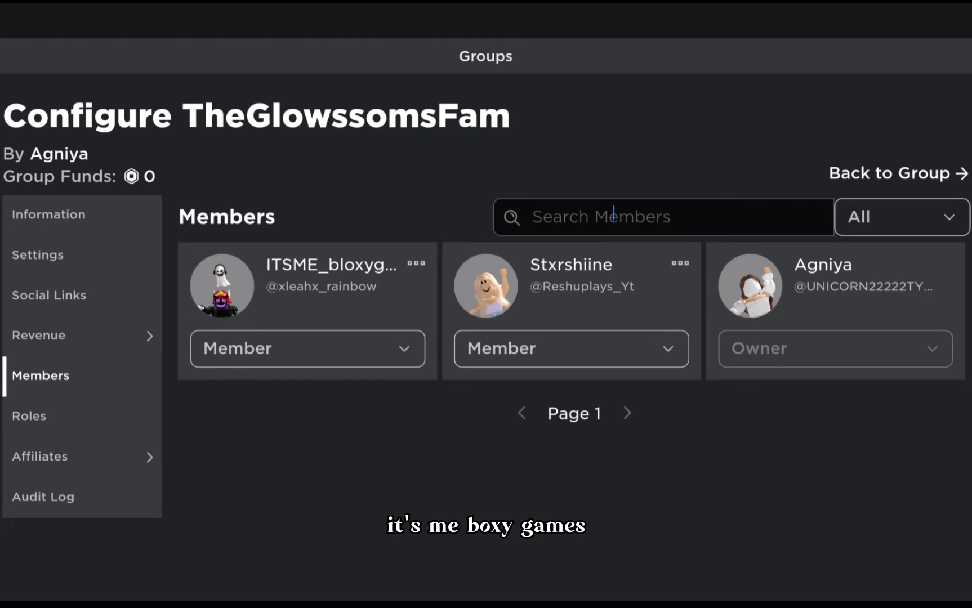
pyautogui.write('st')
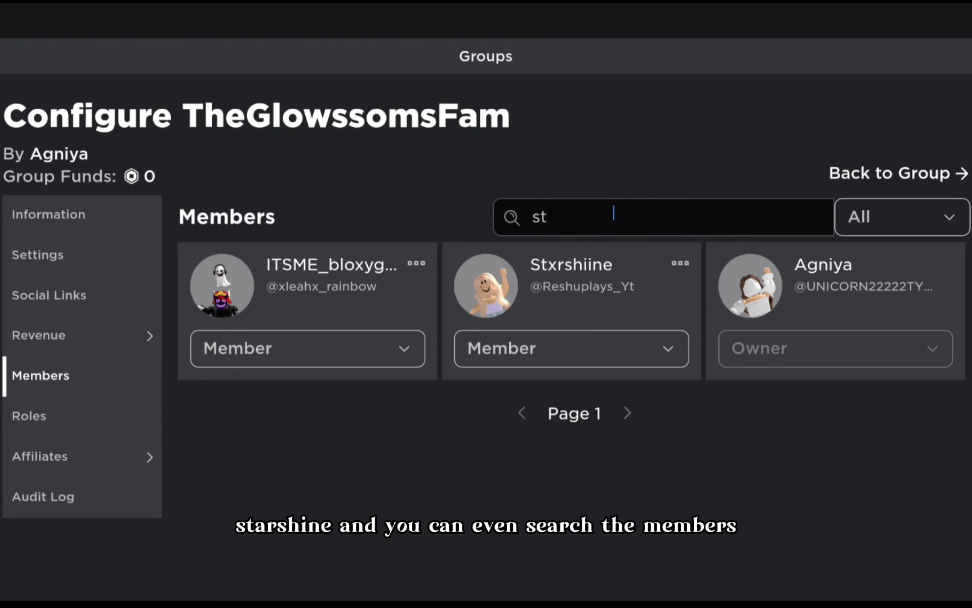
pyautogui.press('BackSpace')
pyautogui.press('BackSpace')
pyautogui.write('St')
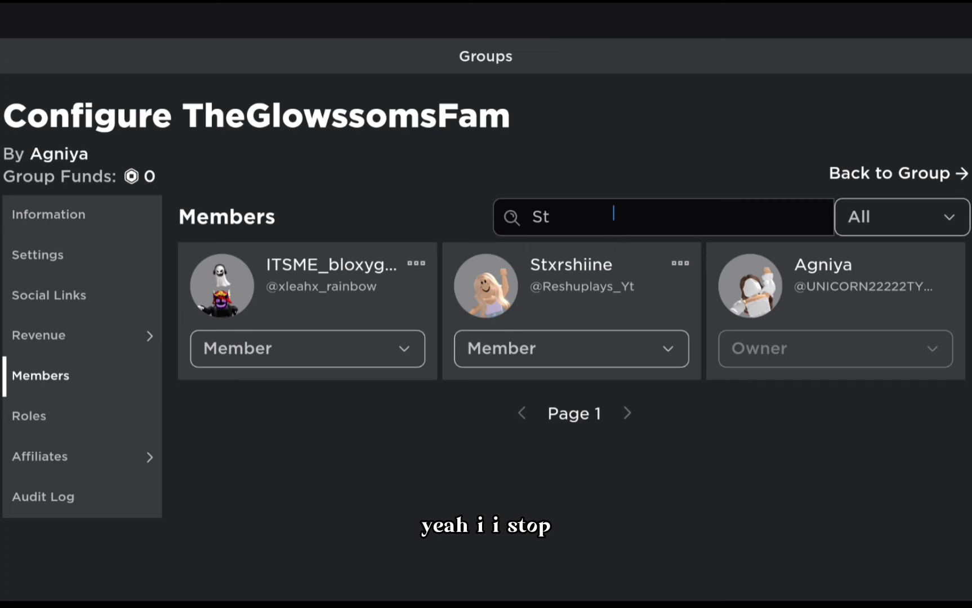
pyautogui.write('xrshiine')
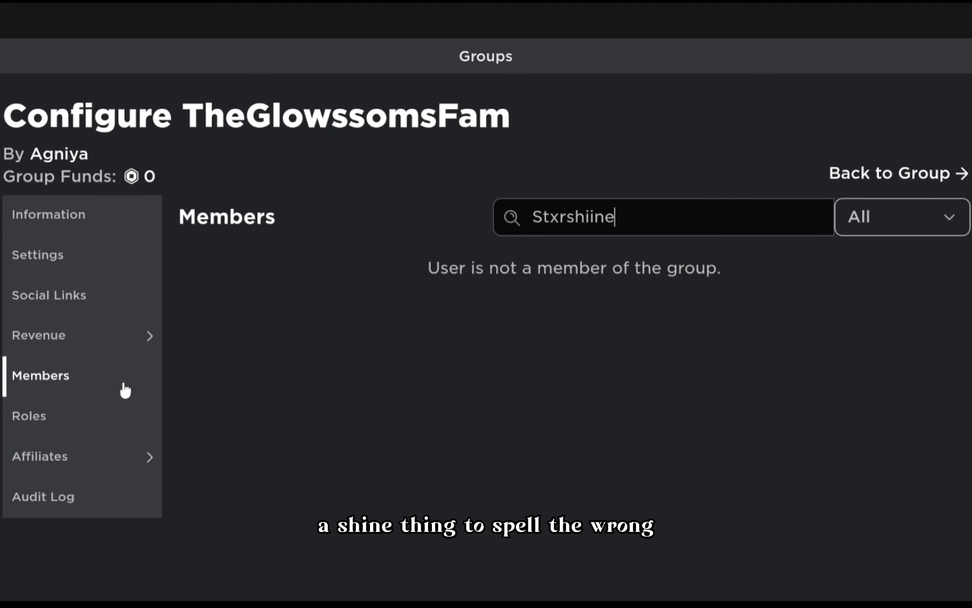
pyautogui.click(125, 399)
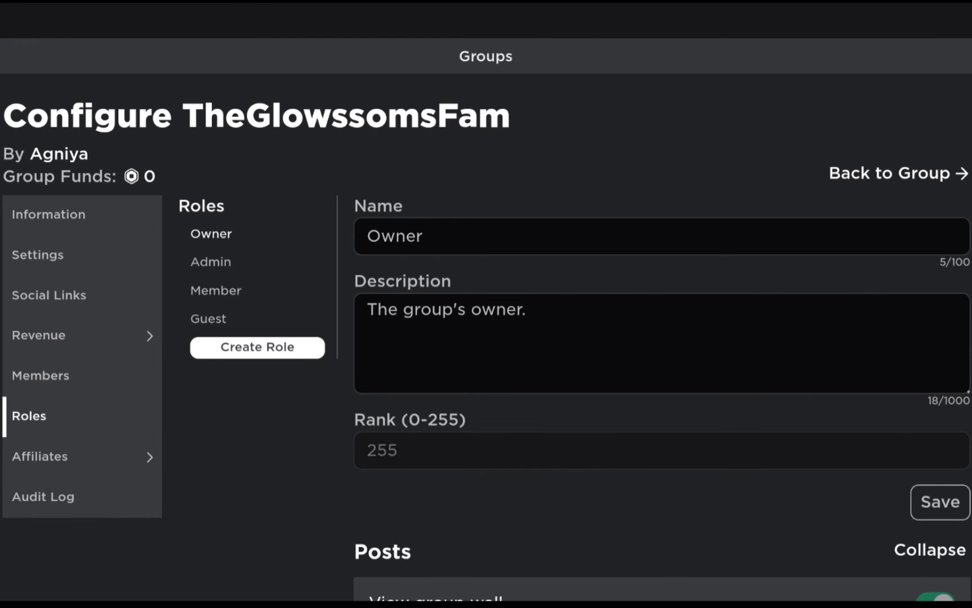
# Step: Retype the ending of the Owner role's name, restoring it to Owner
pyautogui.moveTo(144, 336)
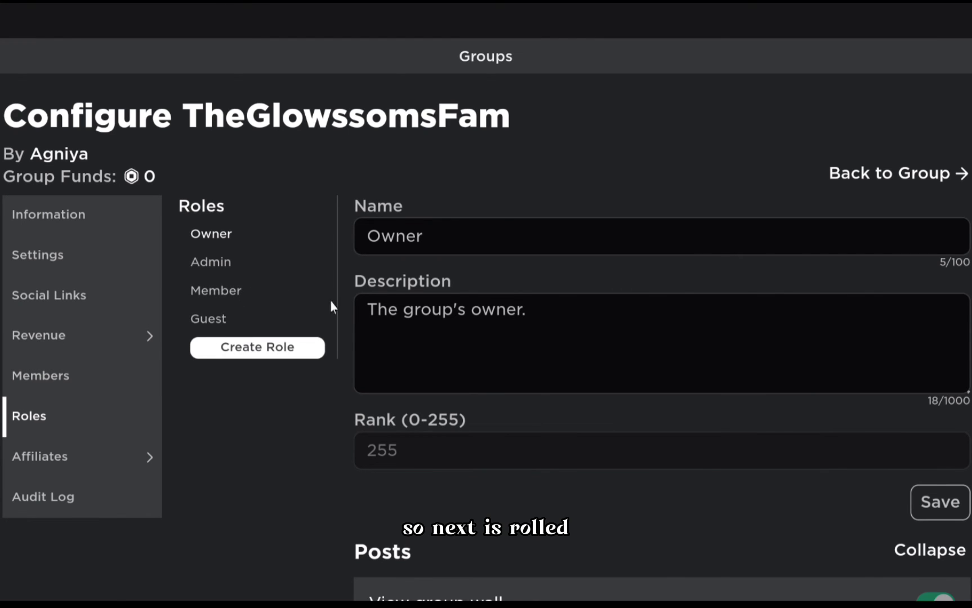
pyautogui.click(436, 251)
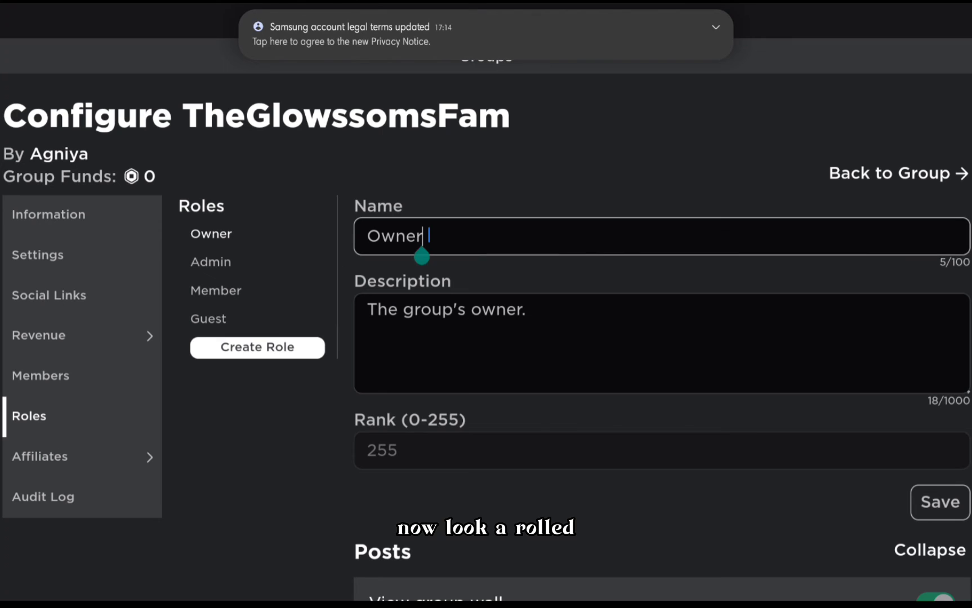
pyautogui.press('BackSpace')
pyautogui.press('BackSpace')
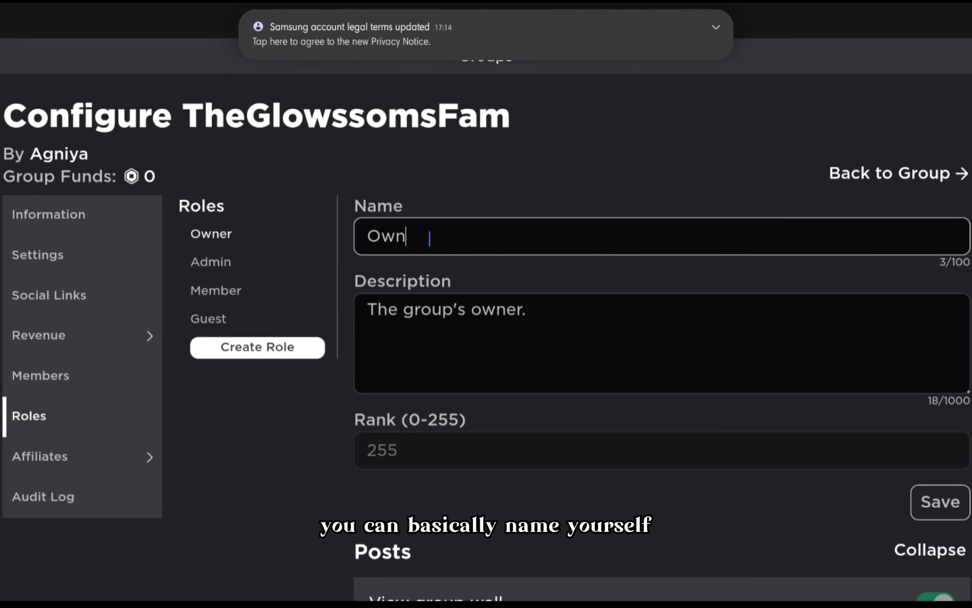
pyautogui.write('3r')
pyautogui.press('BackSpace')
pyautogui.press('BackSpace')
pyautogui.write('er')
# Step: Scroll the Owner role settings and put the cursor in its description field
pyautogui.click(645, 318)
pyautogui.scroll(-10, 727, 360)
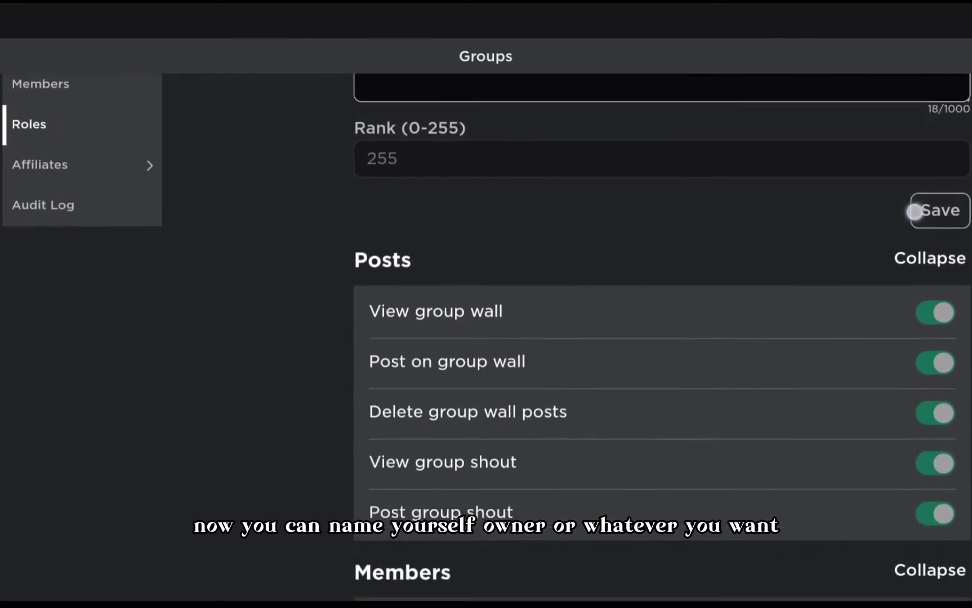
pyautogui.scroll(-10, 789, 417)
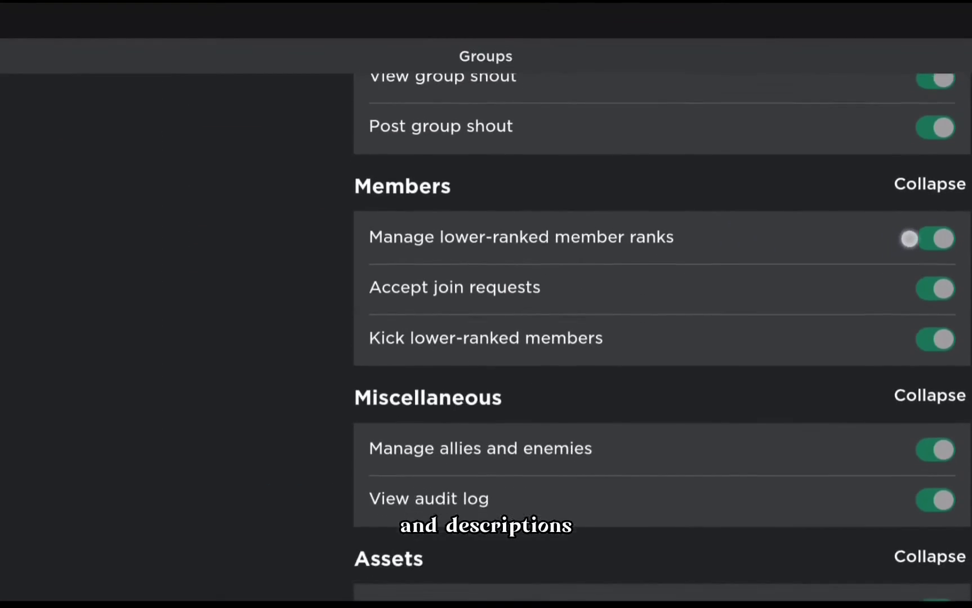
pyautogui.scroll(1, 831, 398)
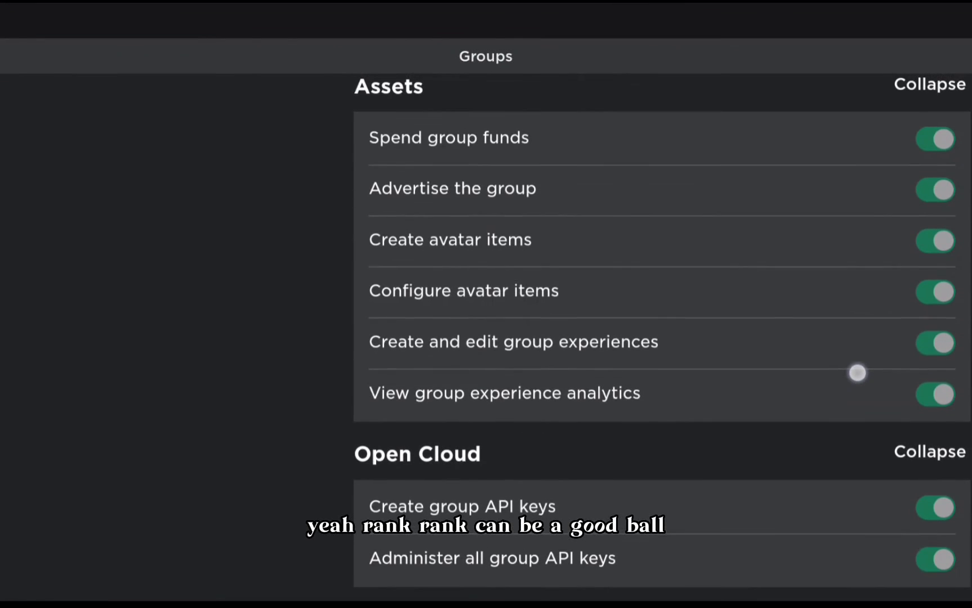
pyautogui.scroll(15, 854, 394)
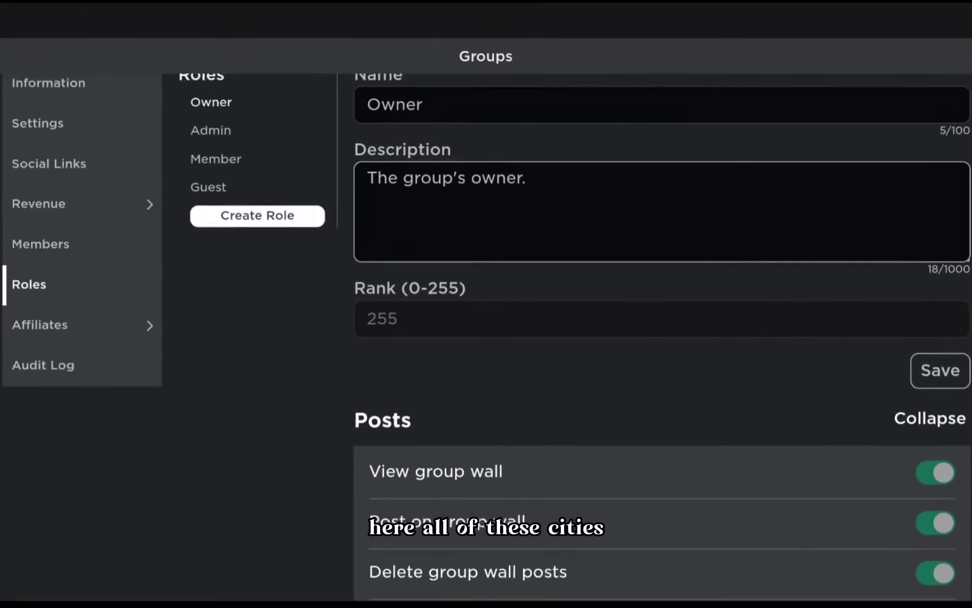
pyautogui.scroll(3, 661, 338)
pyautogui.click(526, 312)
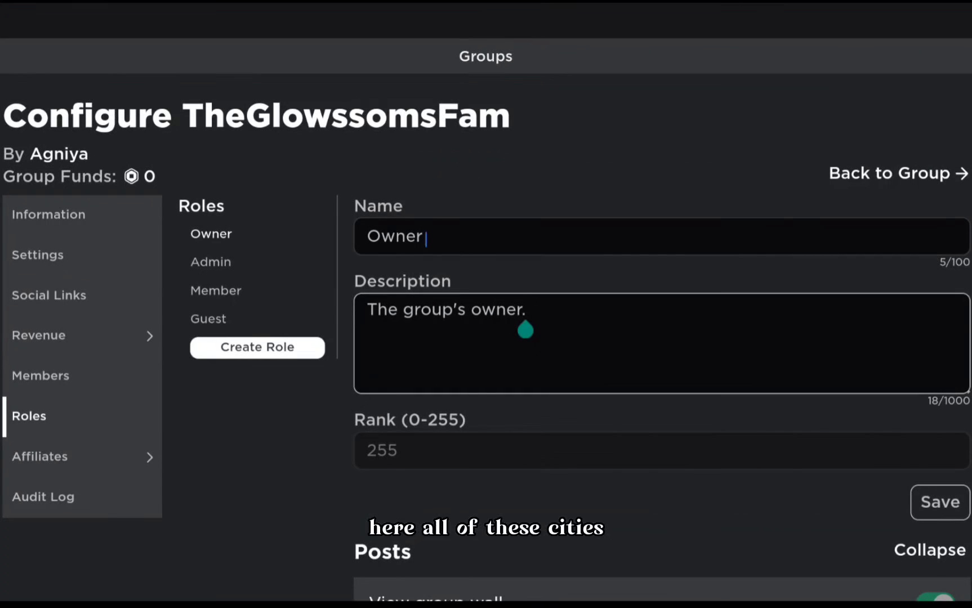
# Step: Cancel a new role, then view Allies, Enemies and the Audit Log of shout and shirt changes
pyautogui.click(223, 349)
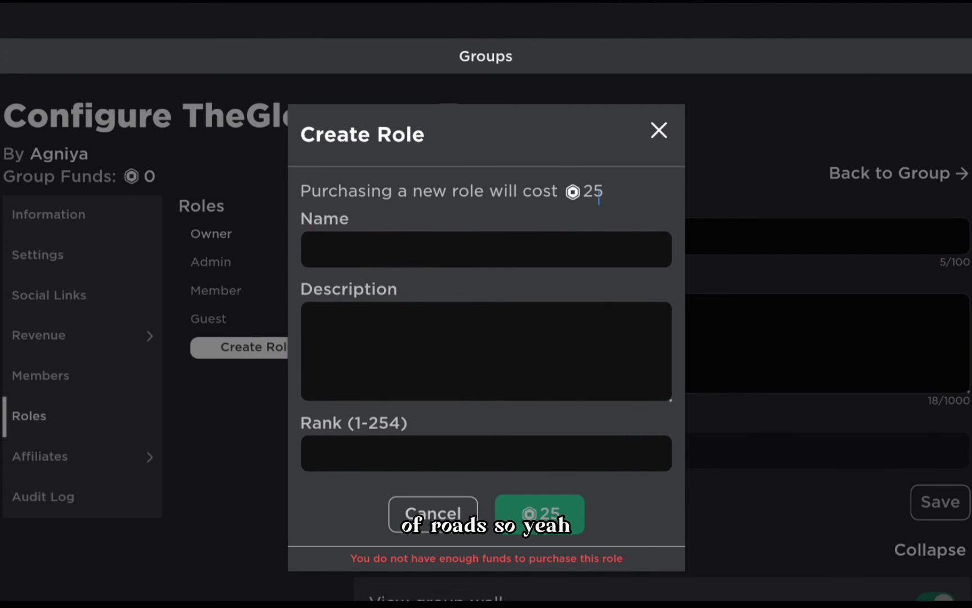
pyautogui.click(658, 130)
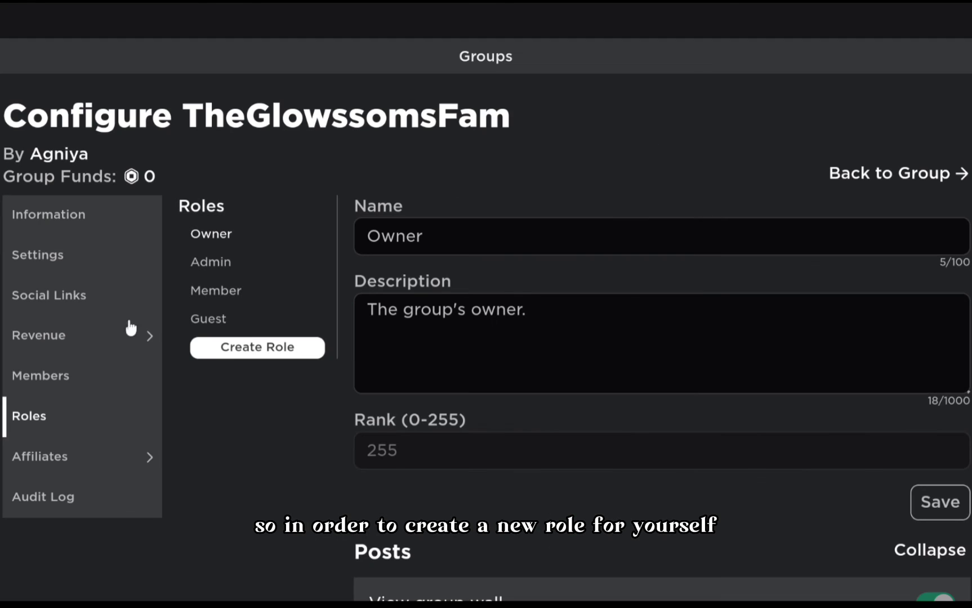
pyautogui.click(69, 461)
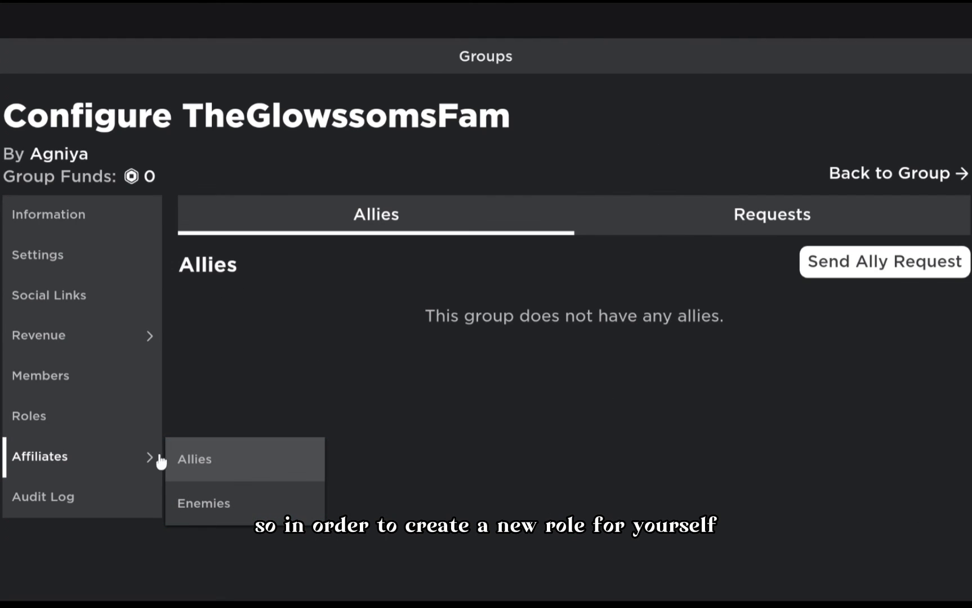
pyautogui.click(191, 503)
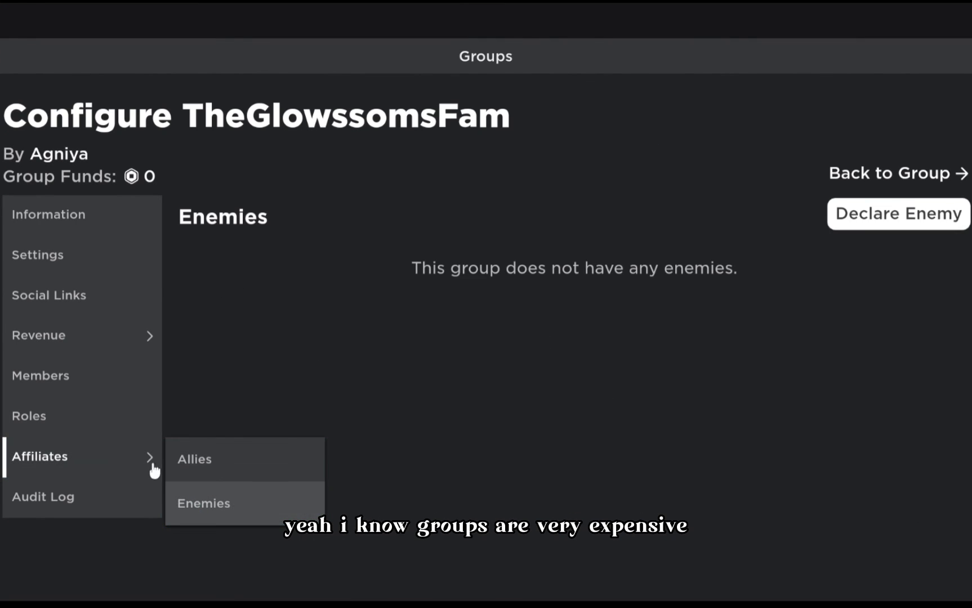
pyautogui.click(141, 489)
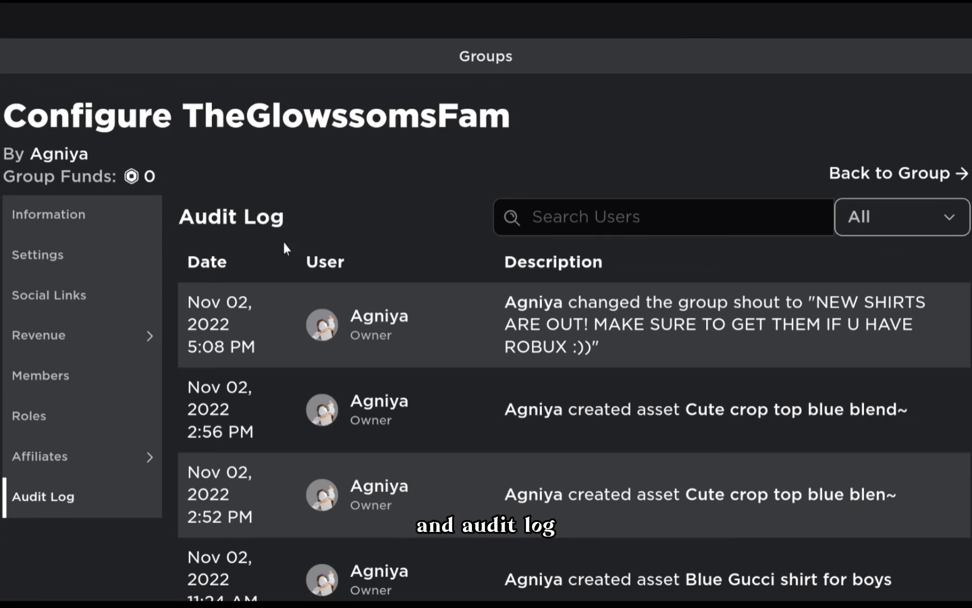
pyautogui.scroll(-10, 282, 245)
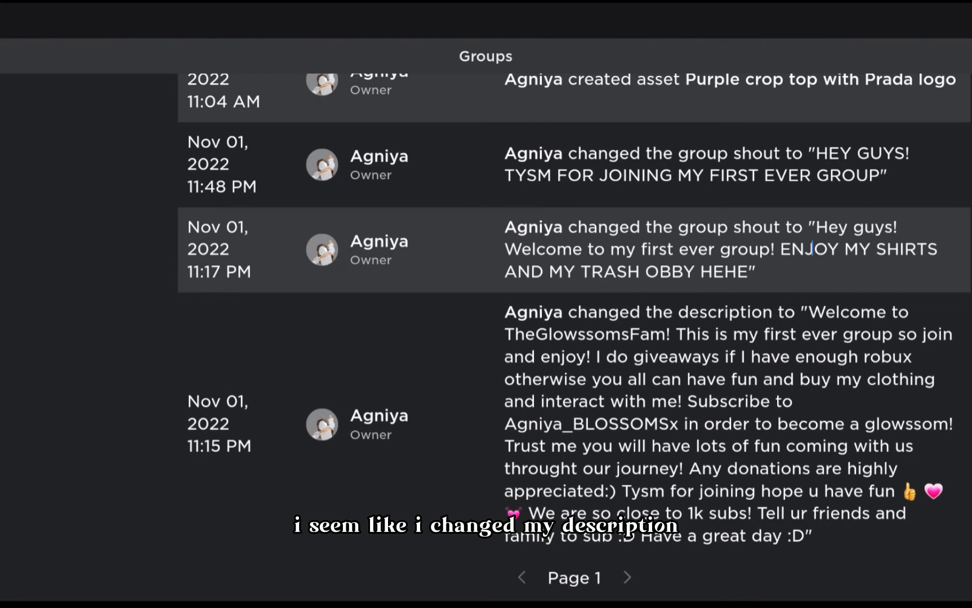
pyautogui.scroll(10, 827, 445)
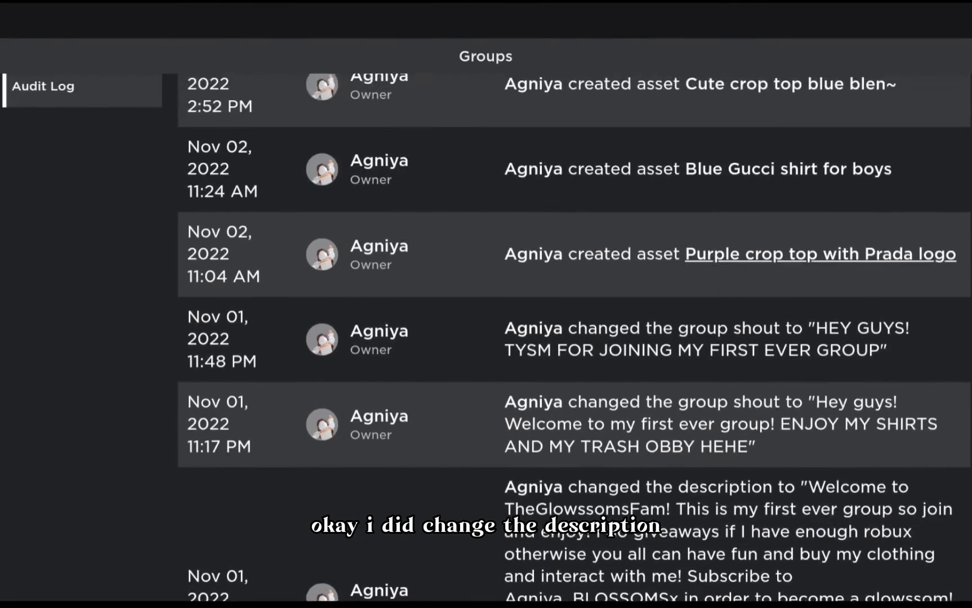
pyautogui.scroll(3, 805, 317)
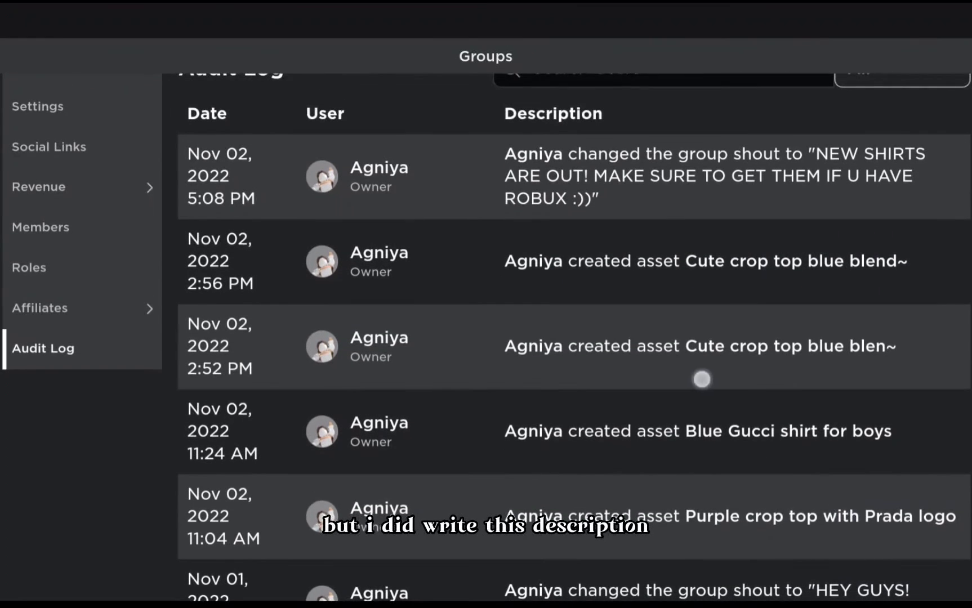
pyautogui.scroll(3, 936, 299)
pyautogui.scroll(-1, 753, 385)
pyautogui.scroll(1, 709, 469)
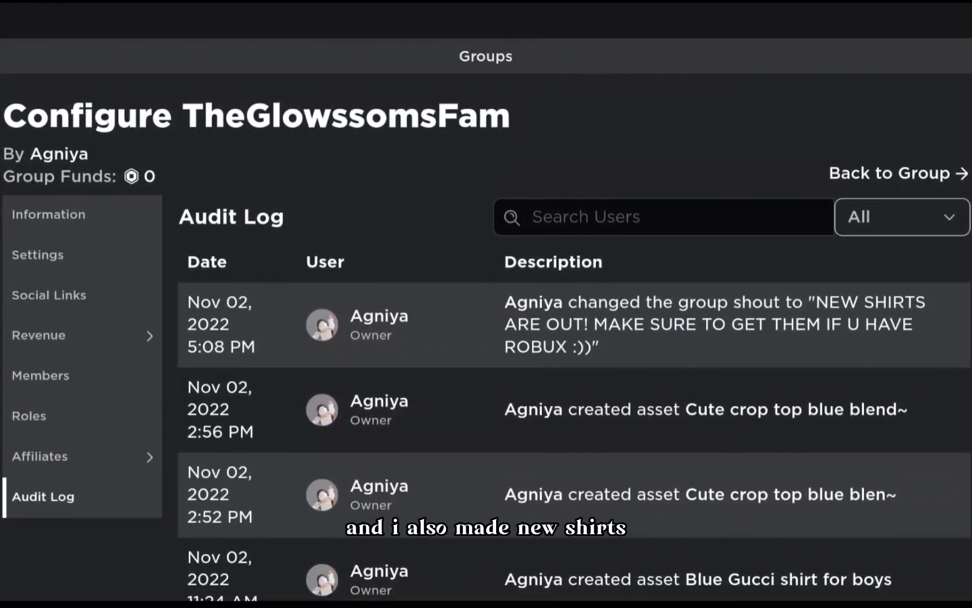
pyautogui.click(880, 173)
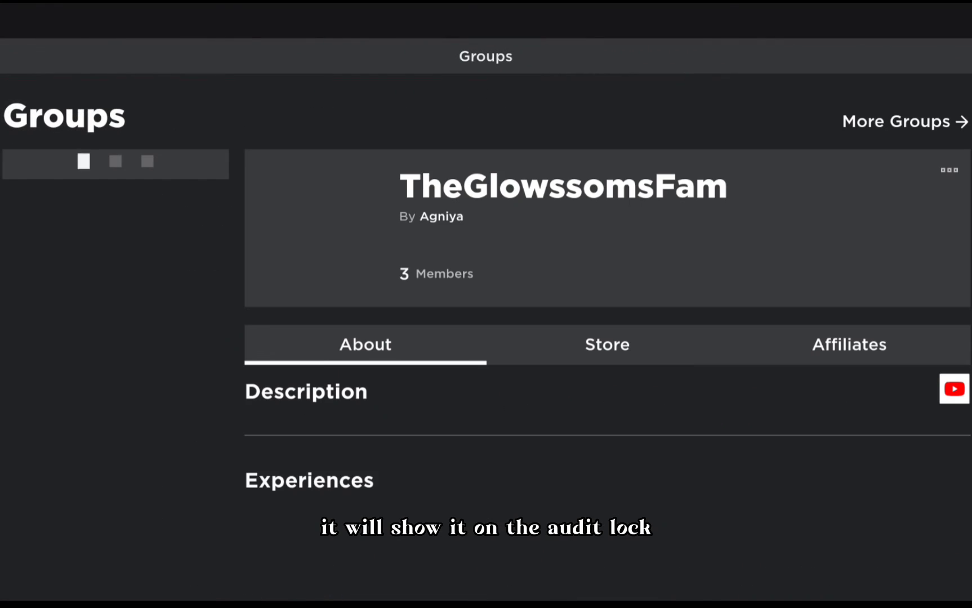
# Step: Scroll the TheGlowssomsFam page's Description, Shout, Social Links and Wall, then back to the top
pyautogui.scroll(-10, 721, 540)
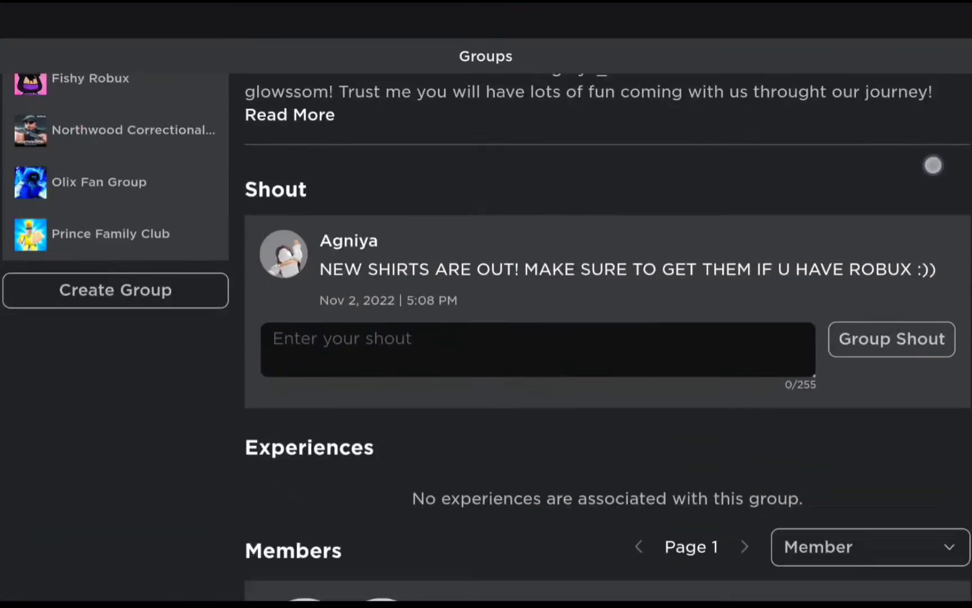
pyautogui.scroll(-5, 811, 334)
pyautogui.scroll(-5, 811, 334)
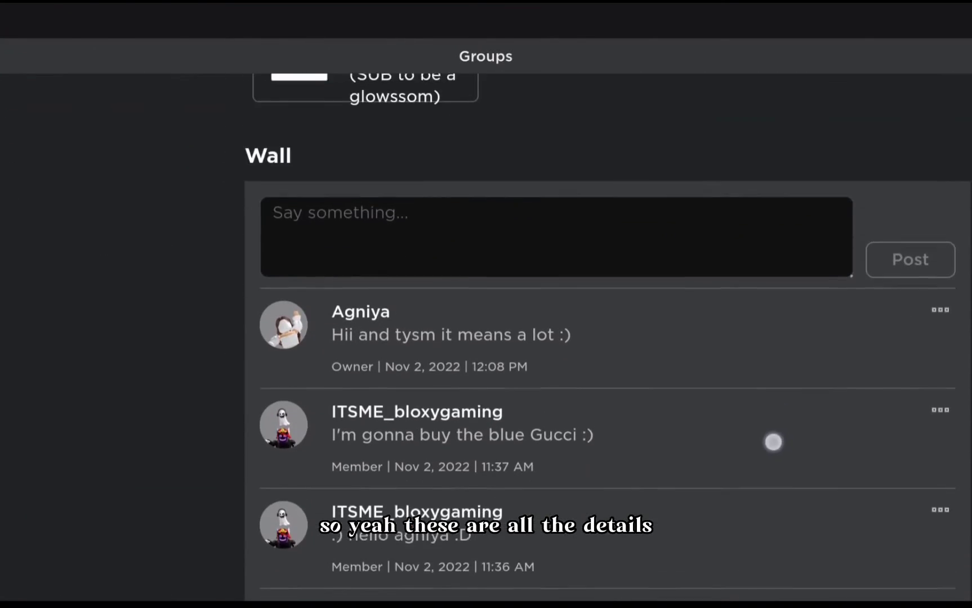
pyautogui.scroll(-4, 774, 428)
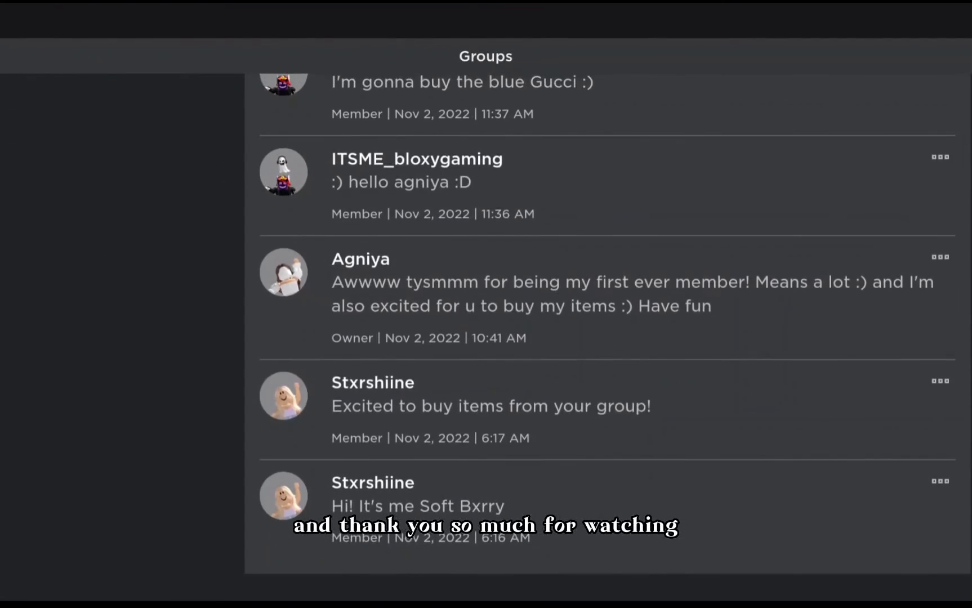
pyautogui.scroll(5, 788, 472)
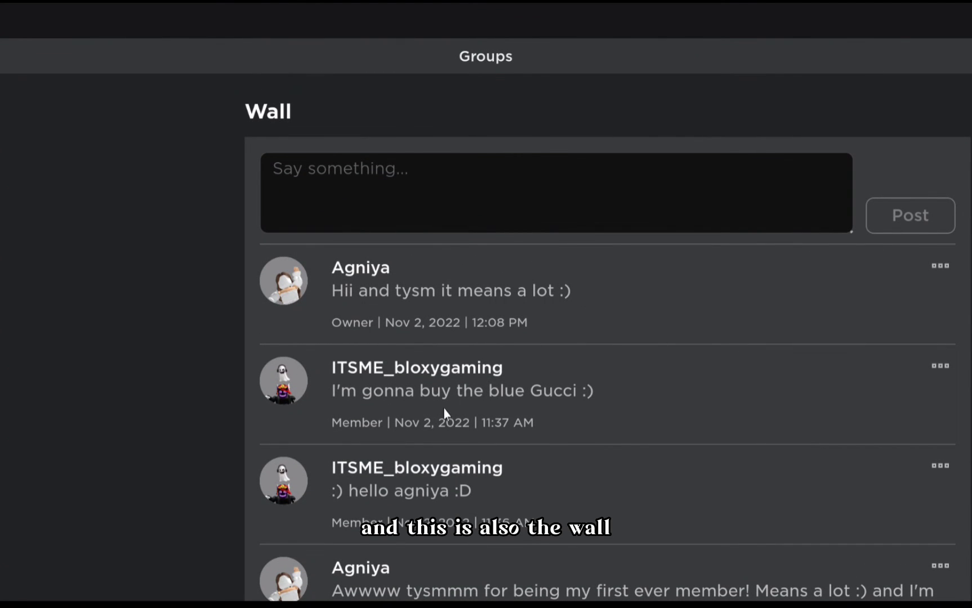
pyautogui.scroll(-5, 627, 504)
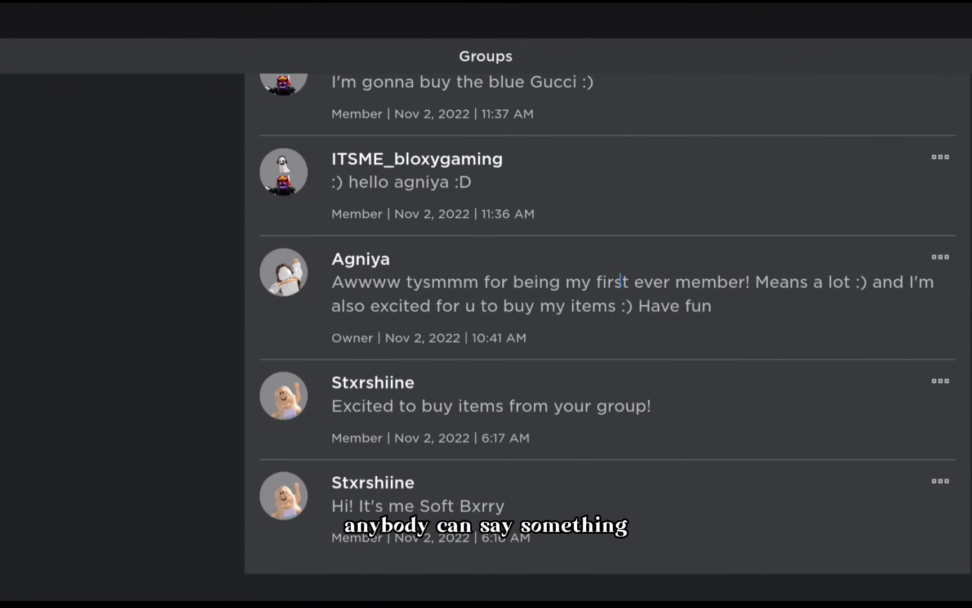
pyautogui.scroll(15, 623, 297)
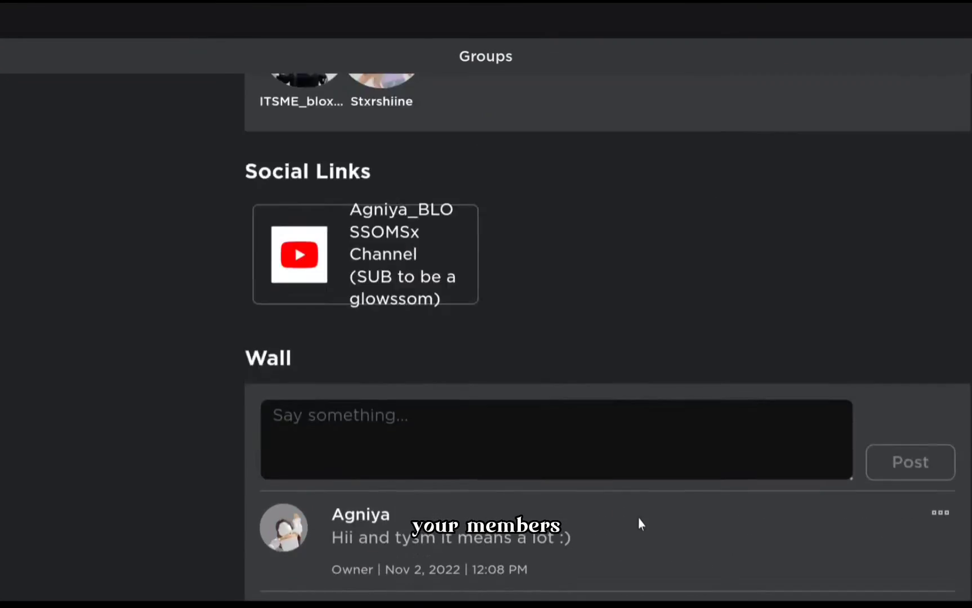
pyautogui.scroll(5, 607, 277)
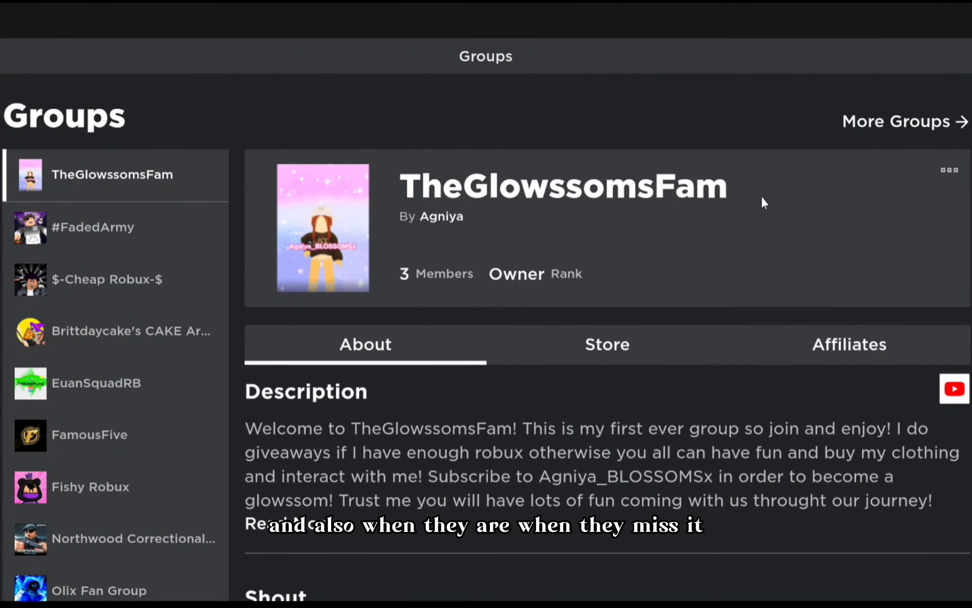
pyautogui.click(600, 342)
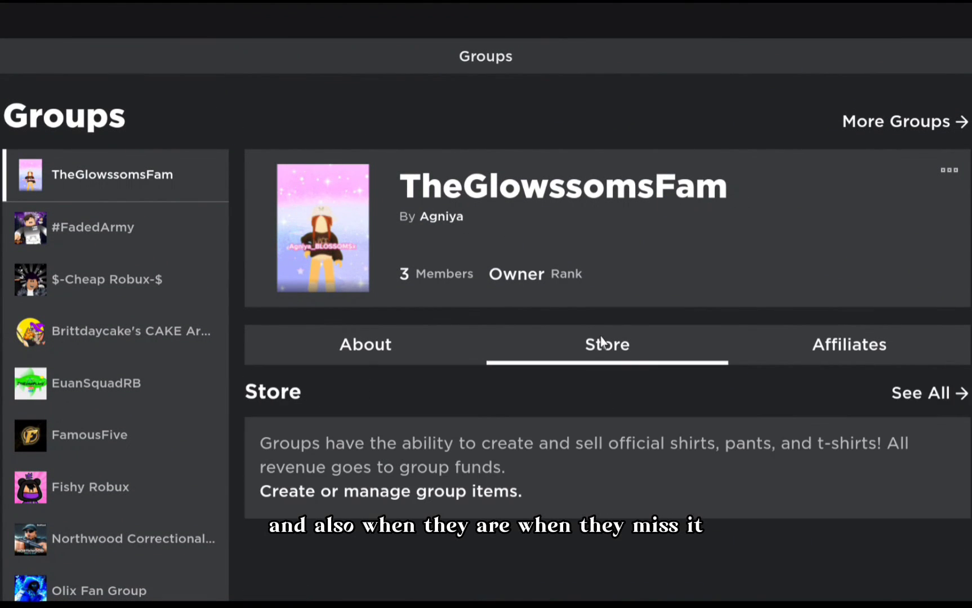
pyautogui.scroll(-4, 490, 431)
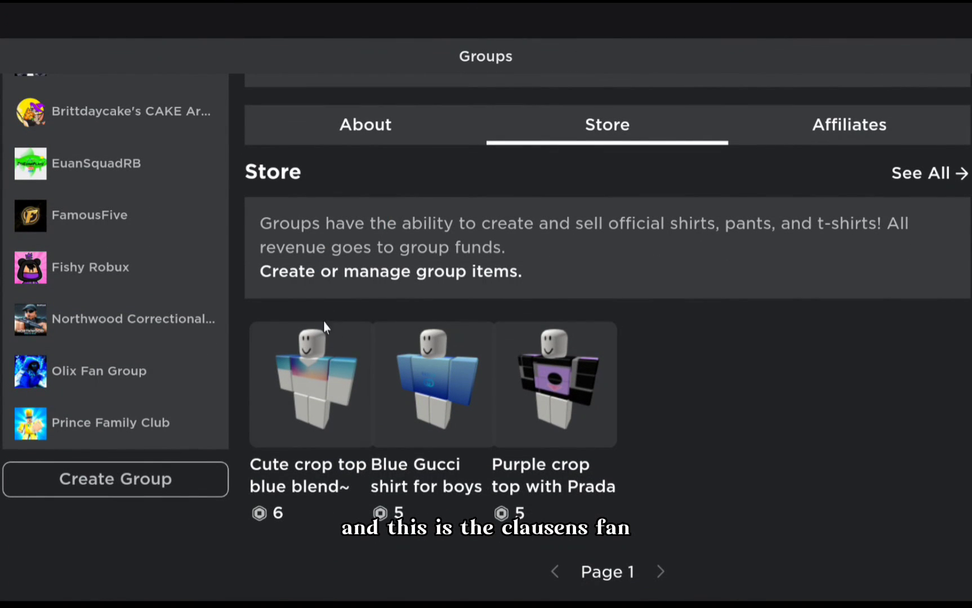
pyautogui.scroll(1, 370, 128)
pyautogui.click(366, 133)
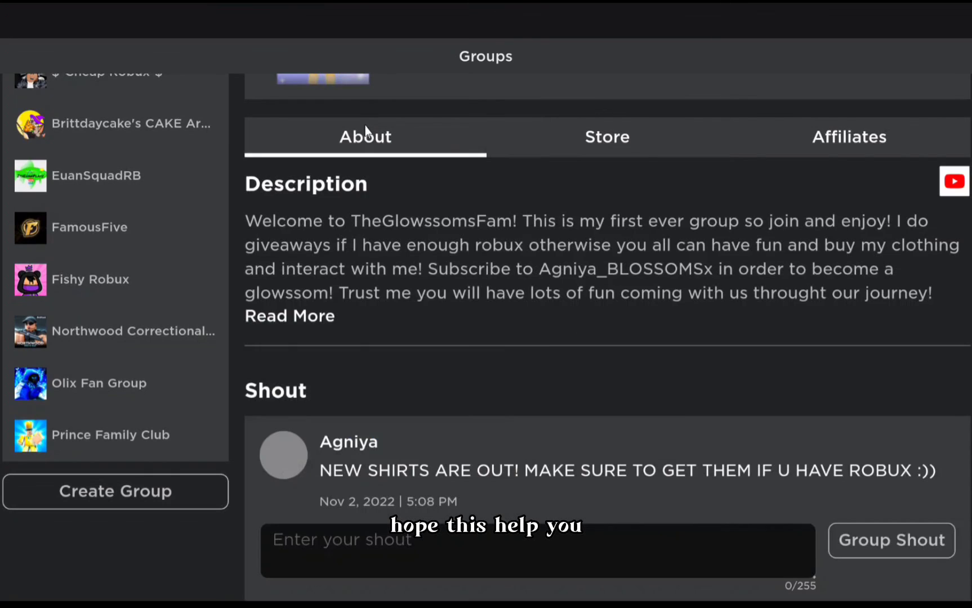
pyautogui.scroll(3, 494, 182)
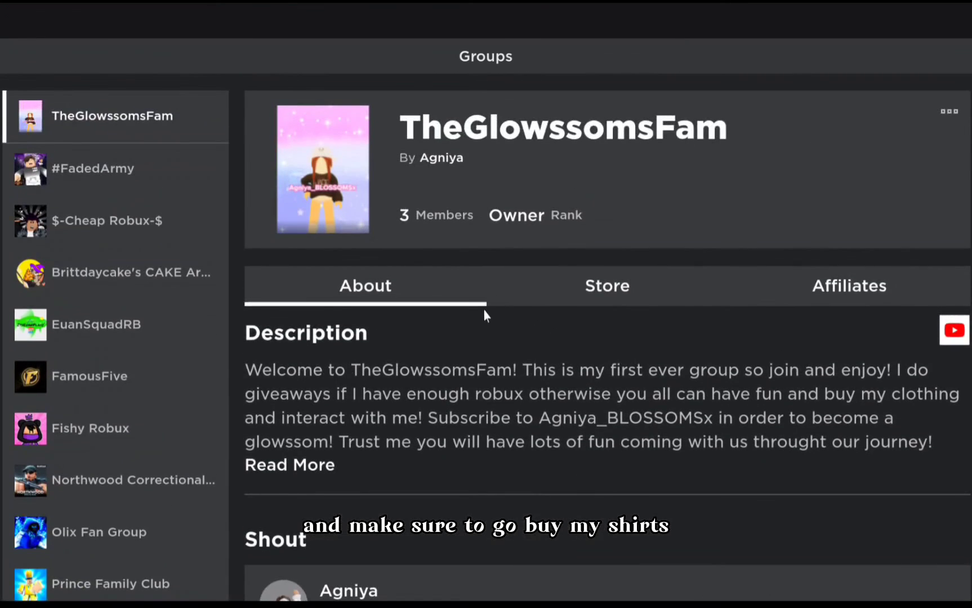
pyautogui.scroll(1, 484, 308)
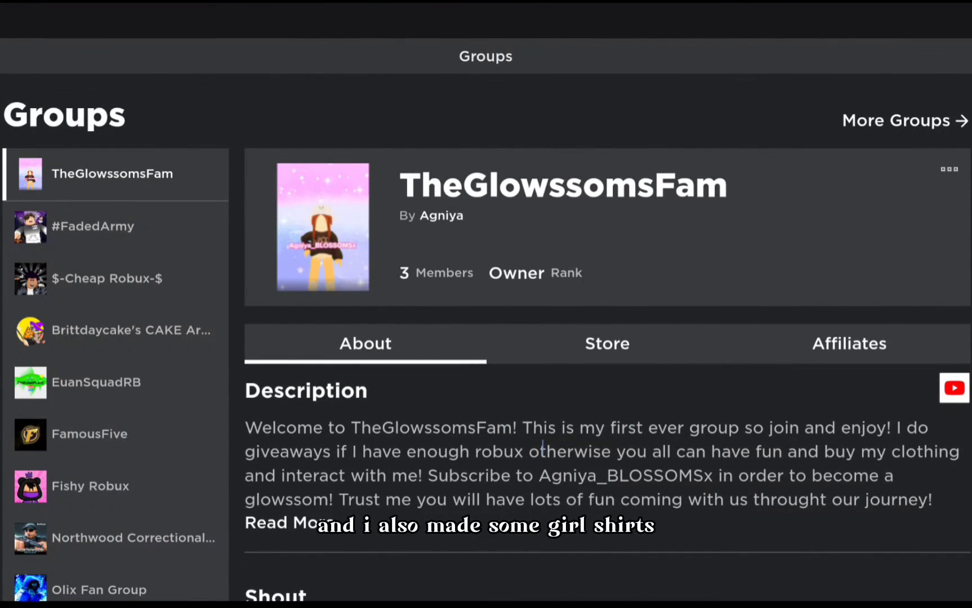